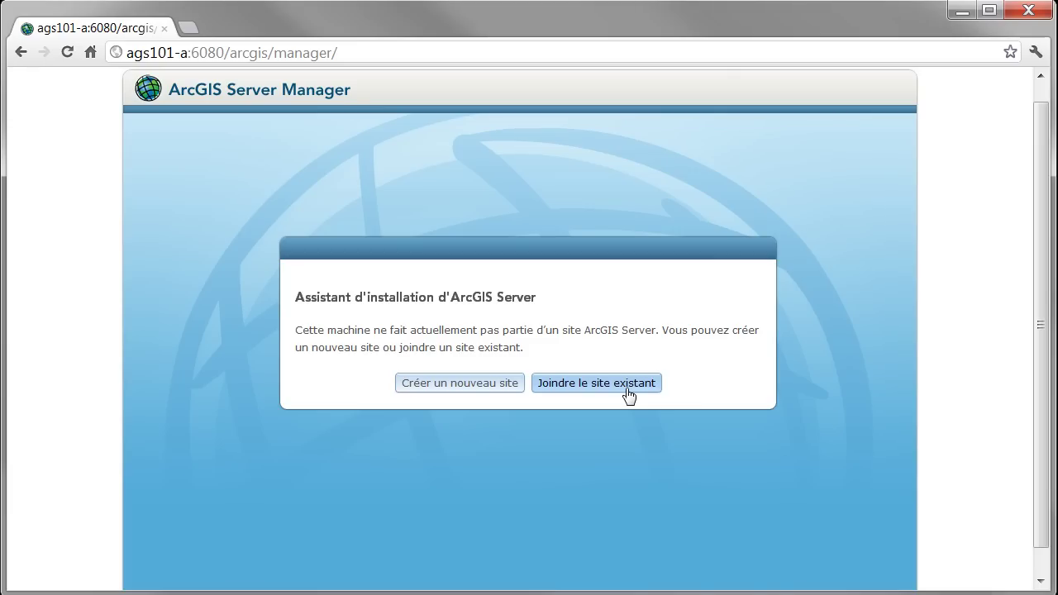
Start a new site and enter the administrator username, password and password confirmation, then continue
left_click(440, 383)
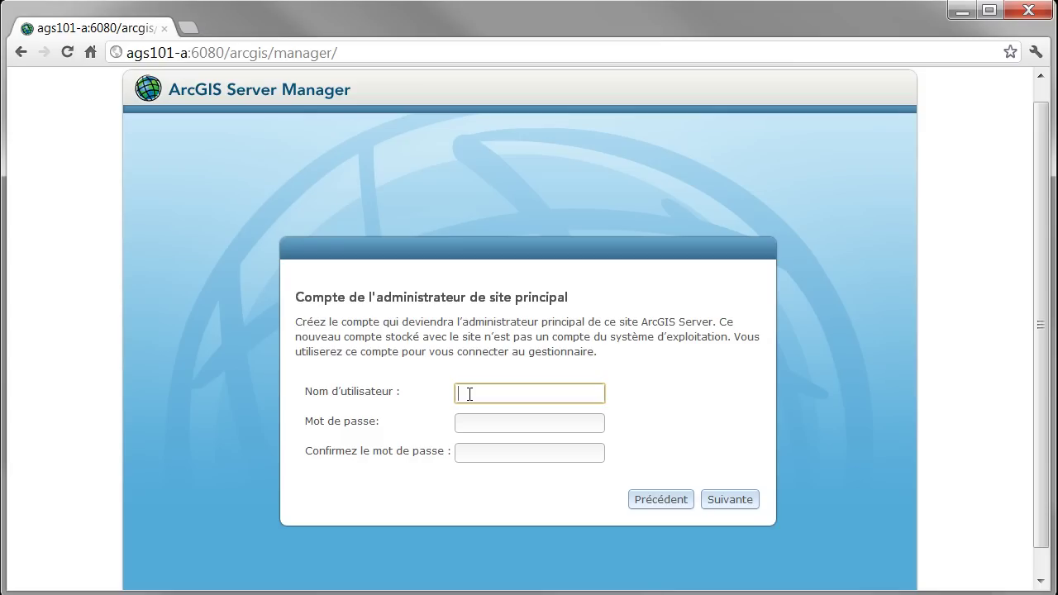
type("admin")
left_click(471, 423)
type("admin")
left_click(505, 451)
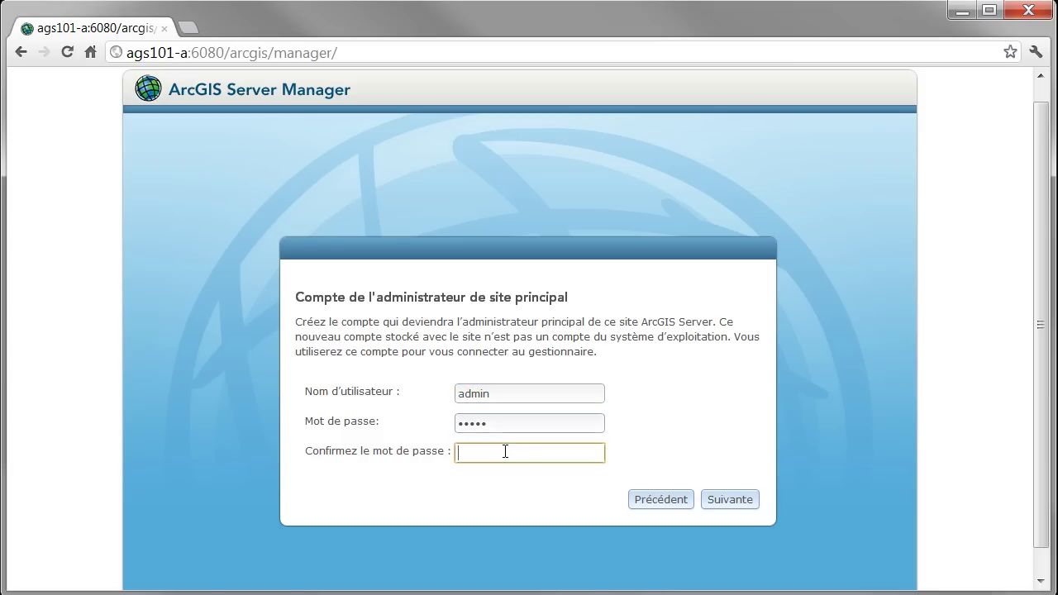
type("admin")
left_click(716, 506)
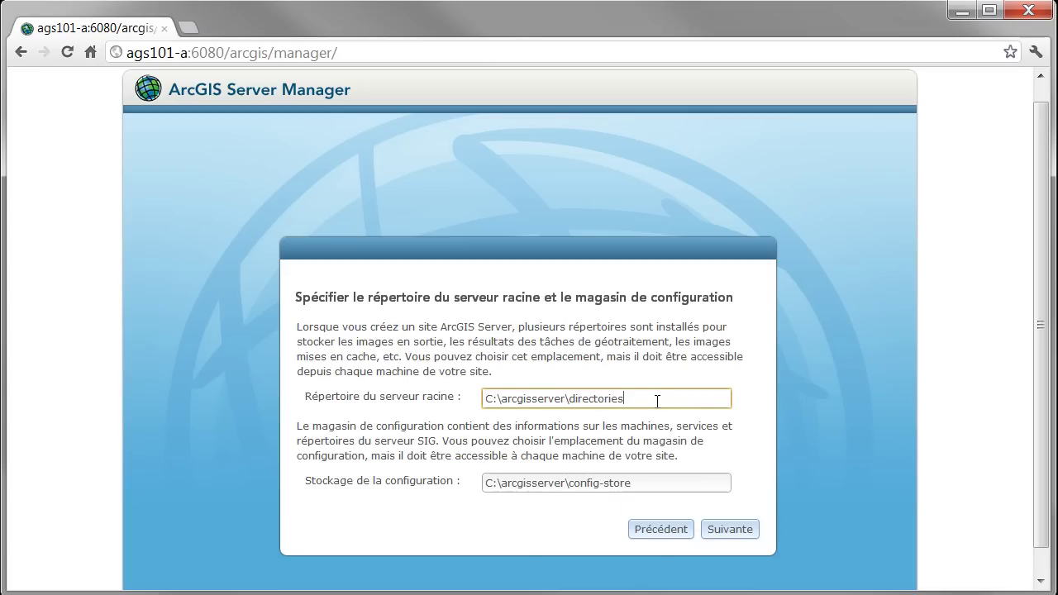
left_click_drag(650, 400, 476, 400)
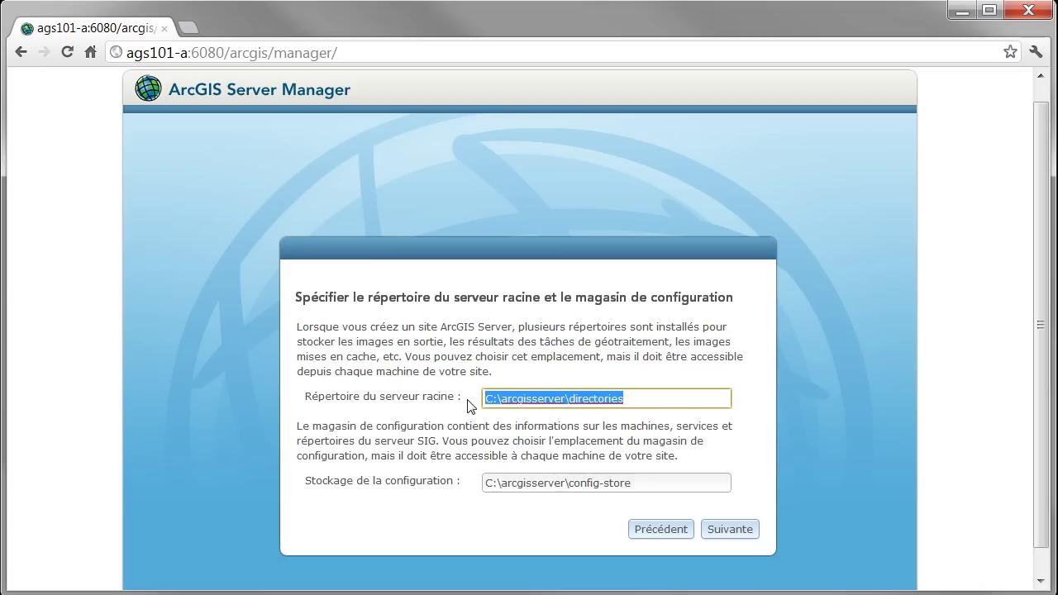
left_click(644, 485)
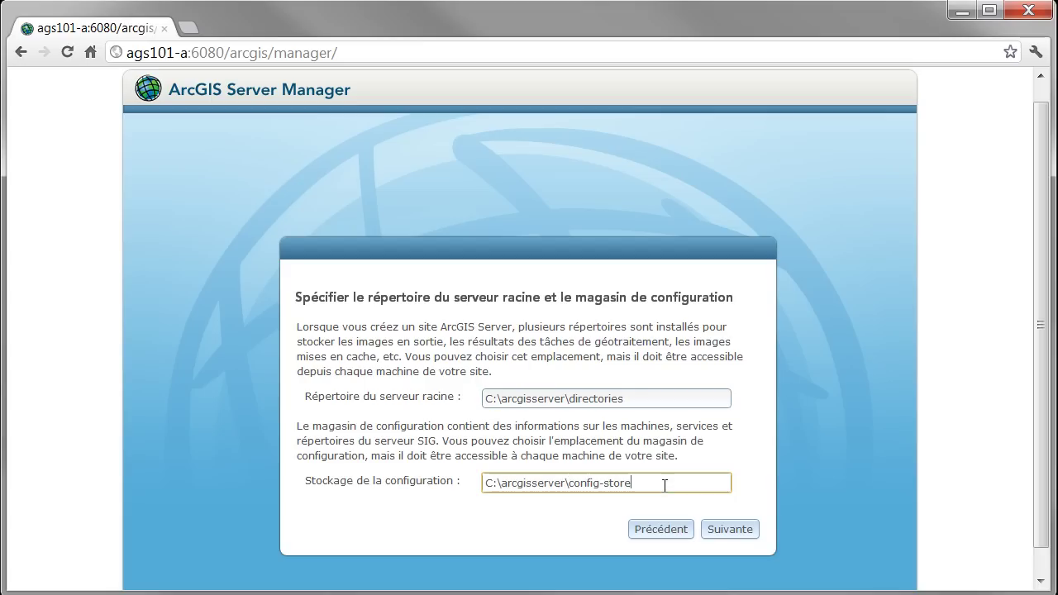
left_click_drag(643, 486, 467, 485)
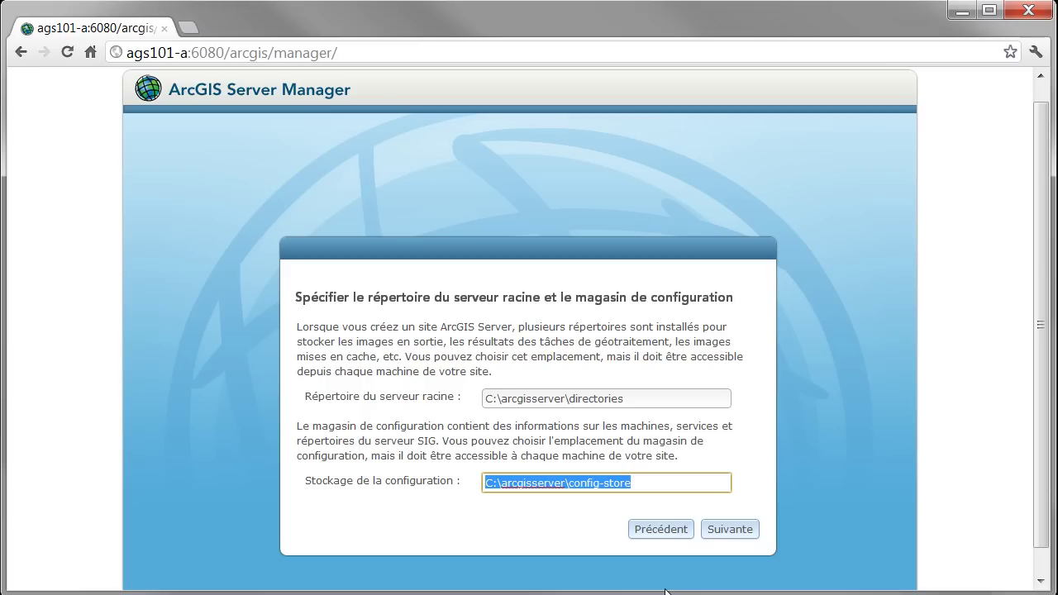
left_click(746, 456)
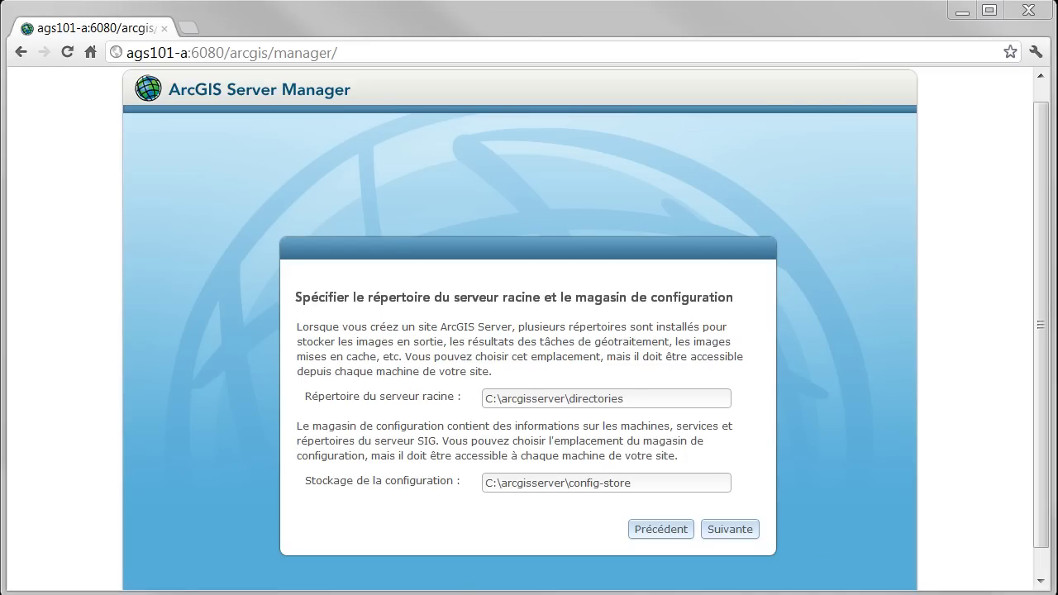
Create a folder named arcgisserver on drive C: and open it
left_click(961, 12)
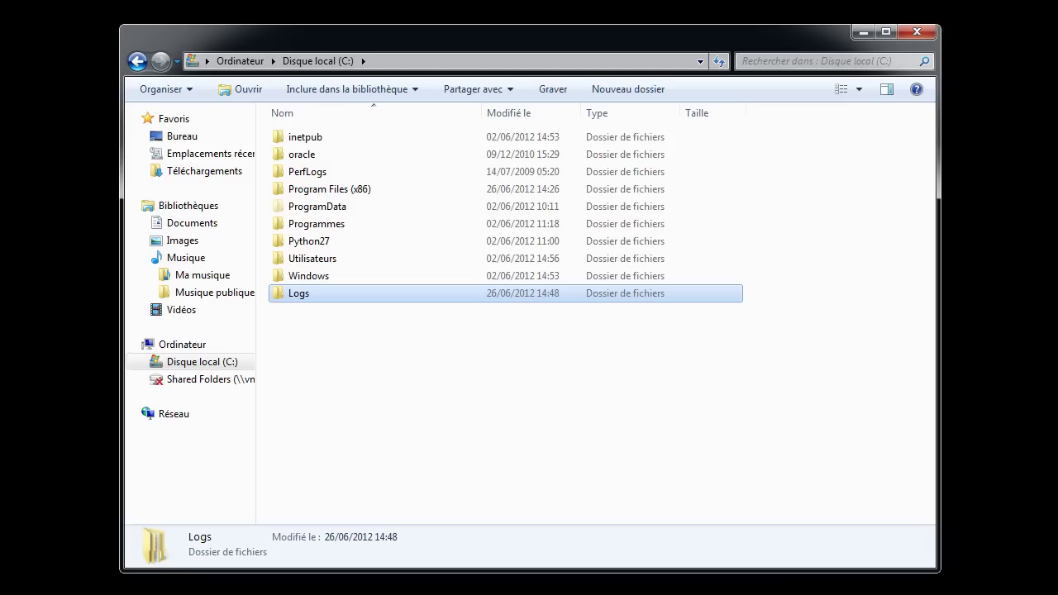
left_click(331, 430)
left_click(432, 89)
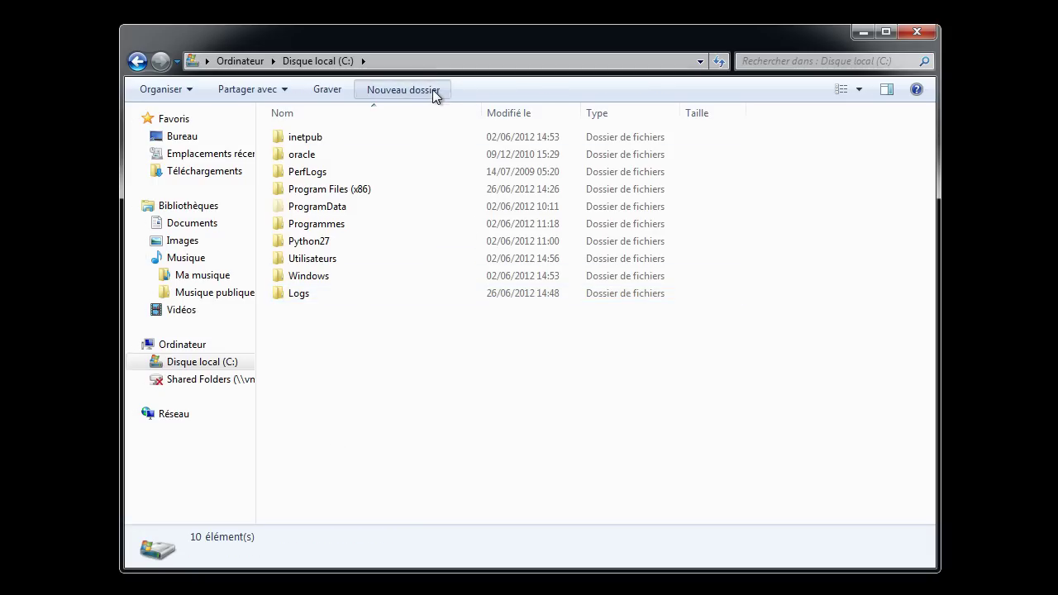
type("arcg")
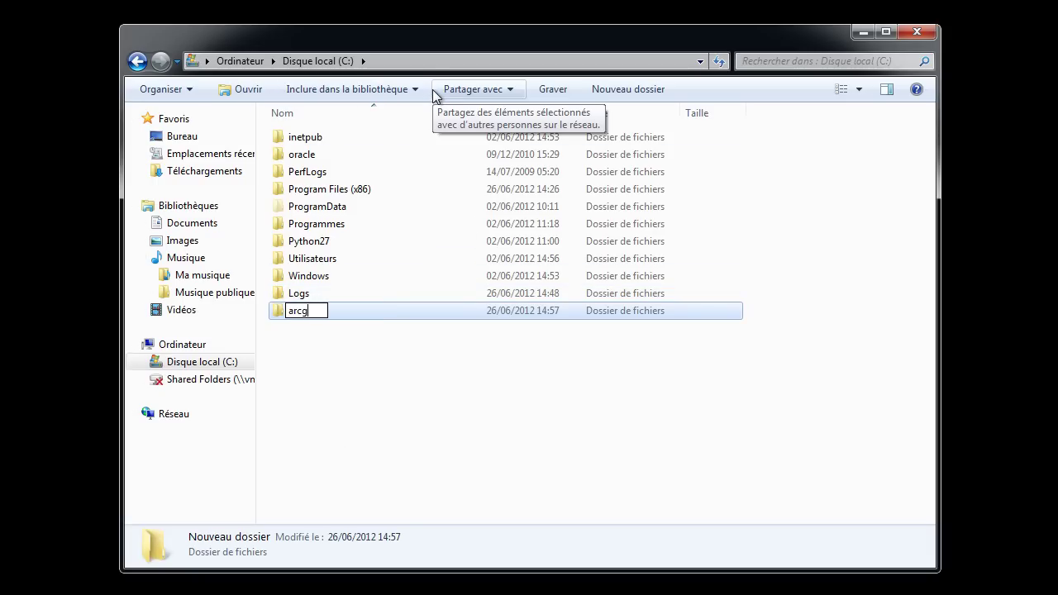
type("isserver")
key("Return")
left_click(333, 439)
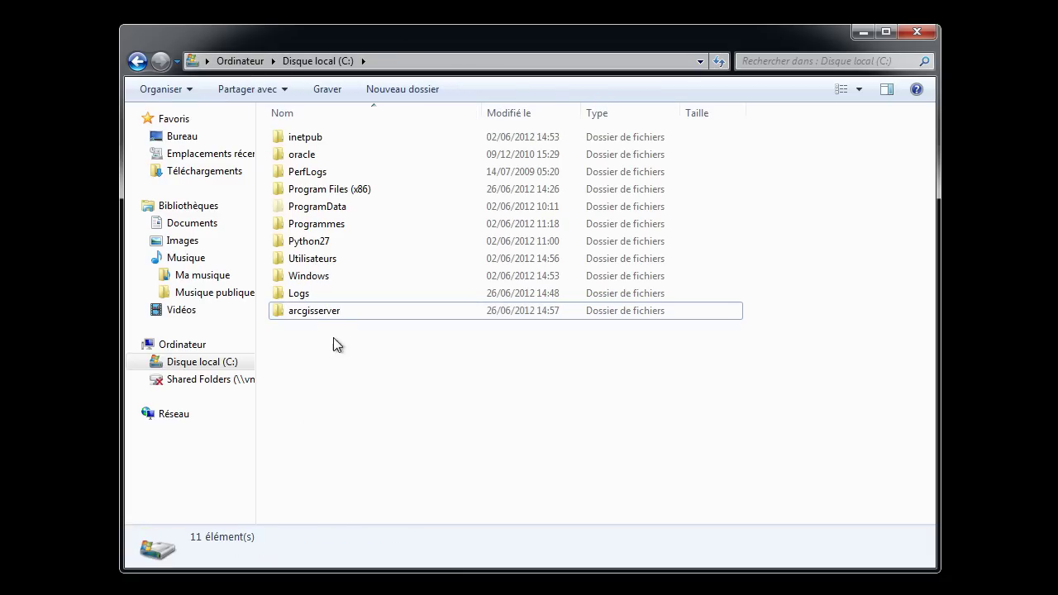
double_click(325, 310)
Create the config-store and directories subfolders inside arcgisserver
left_click(487, 91)
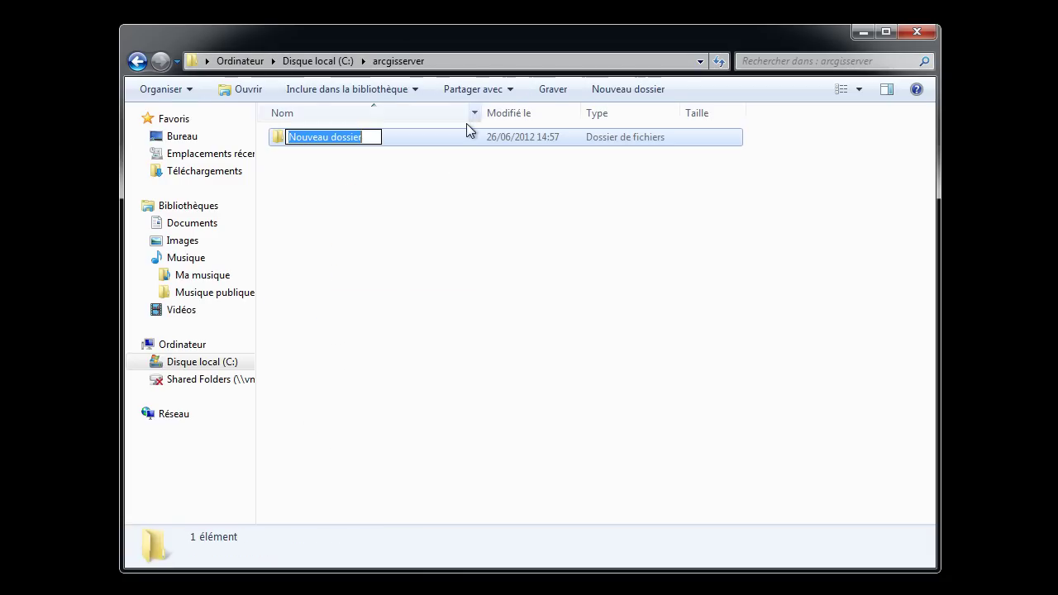
type("config")
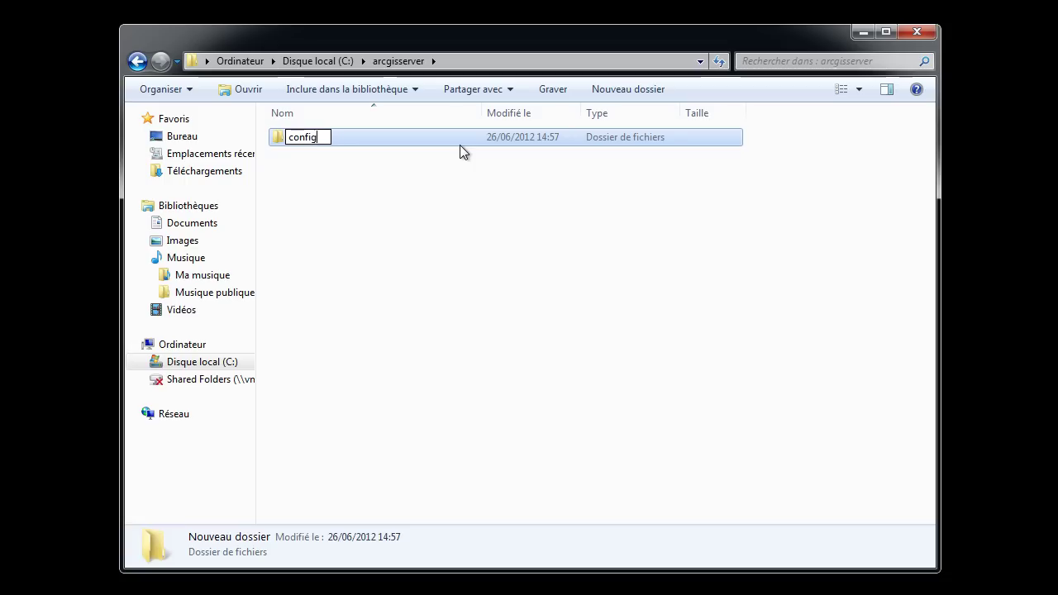
type("-store")
left_click(432, 220)
left_click(562, 91)
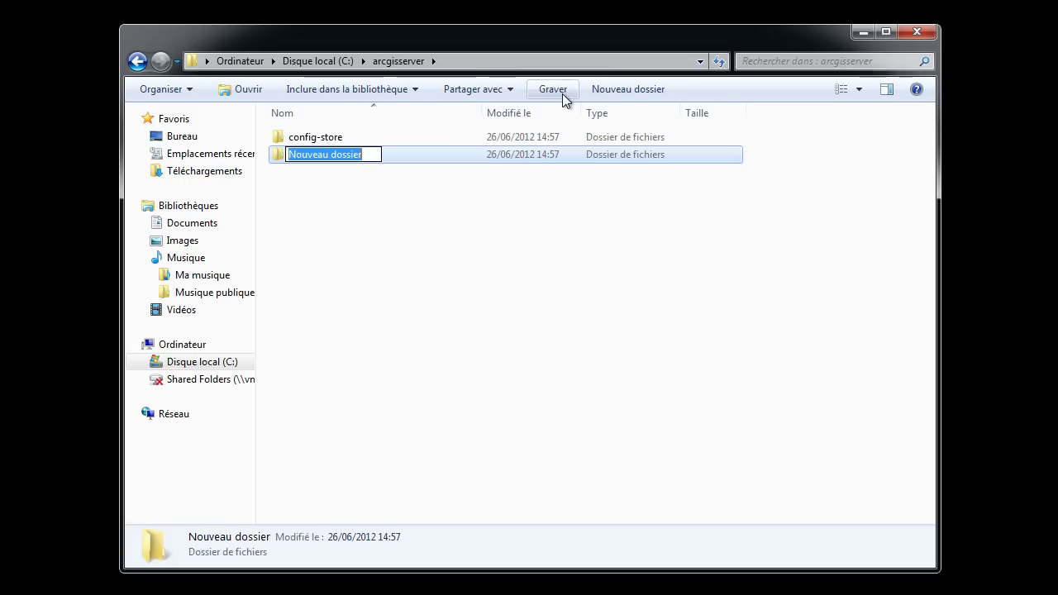
type("directories")
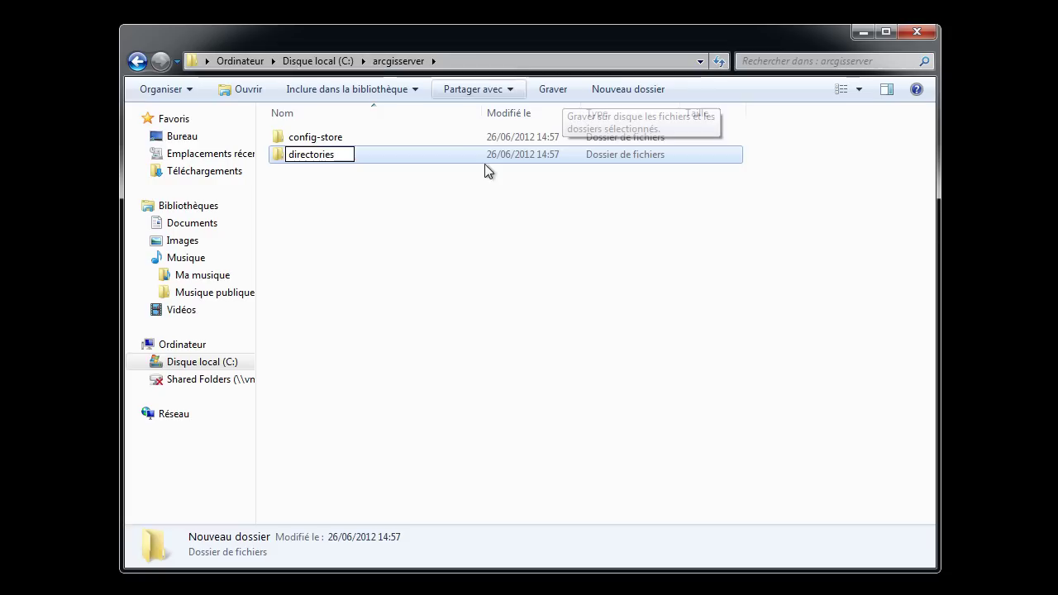
key("Return")
left_click(478, 260)
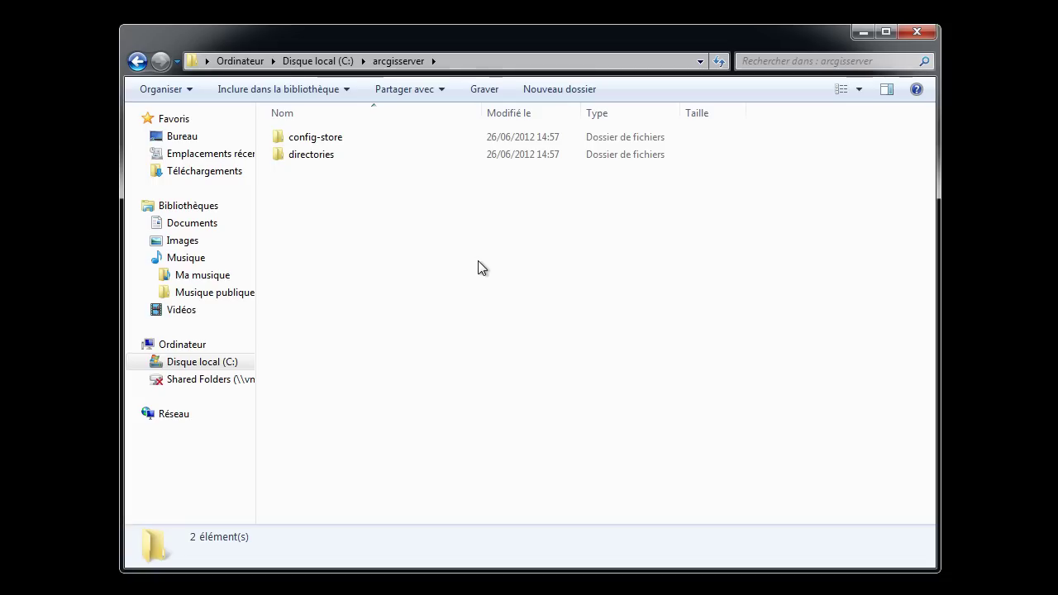
Share the arcgisserver folder through Advanced Sharing and begin adding an account to its share permissions
left_click(329, 63)
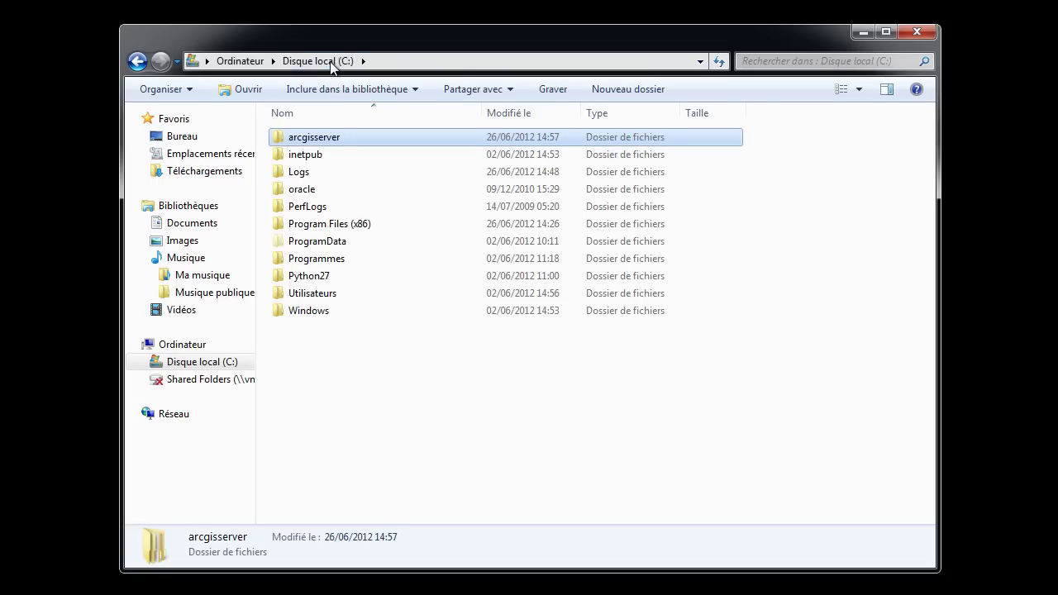
right_click(313, 138)
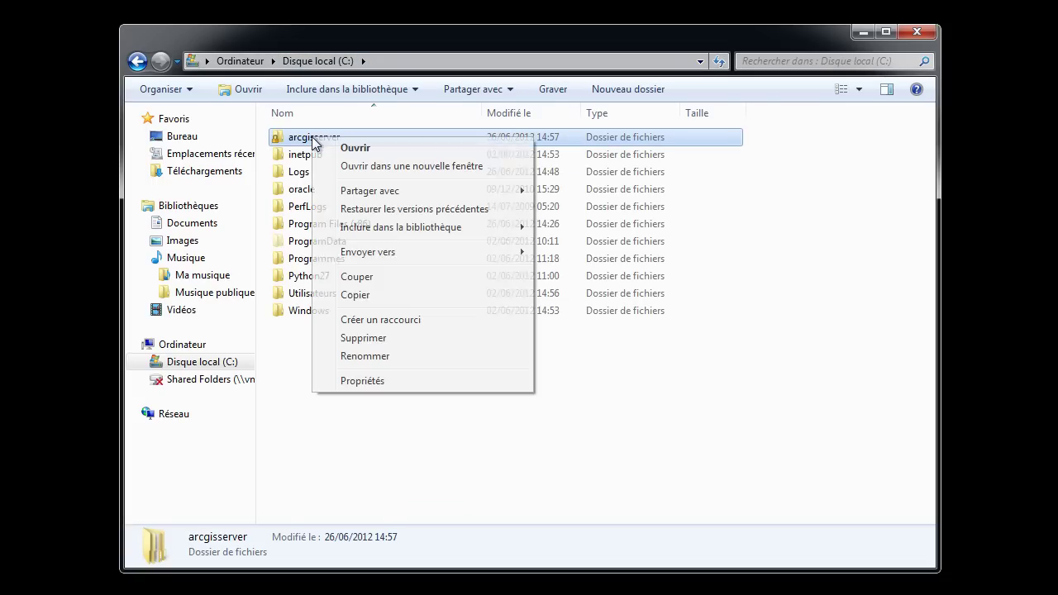
left_click(356, 382)
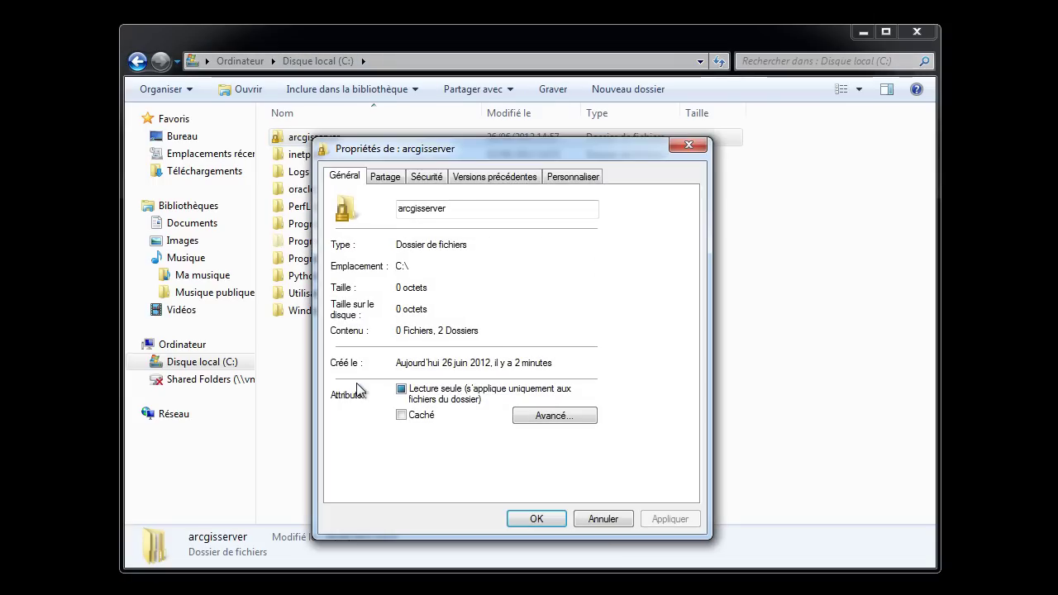
left_click(387, 178)
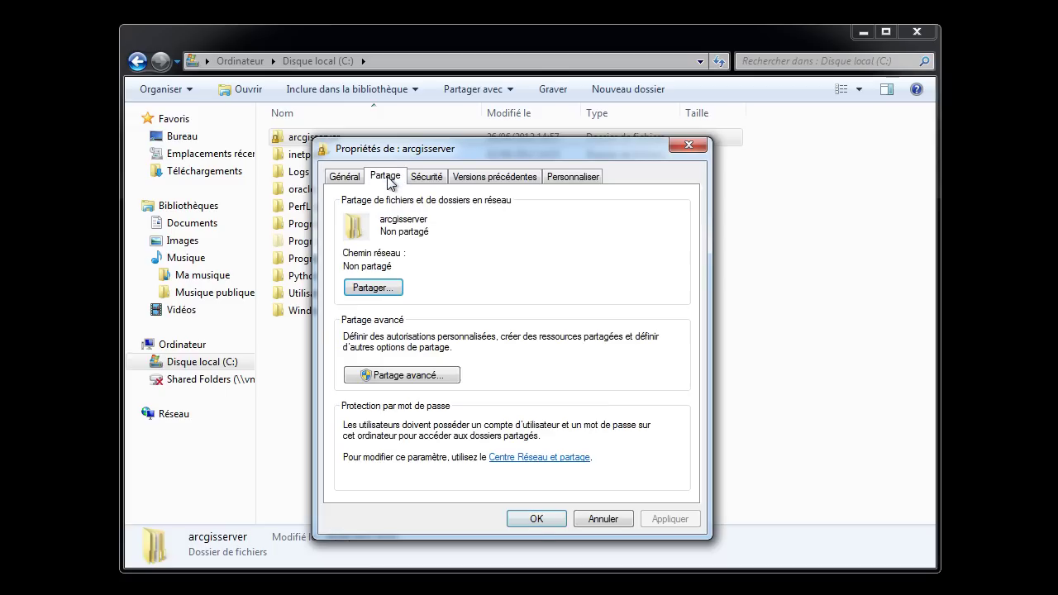
left_click(394, 378)
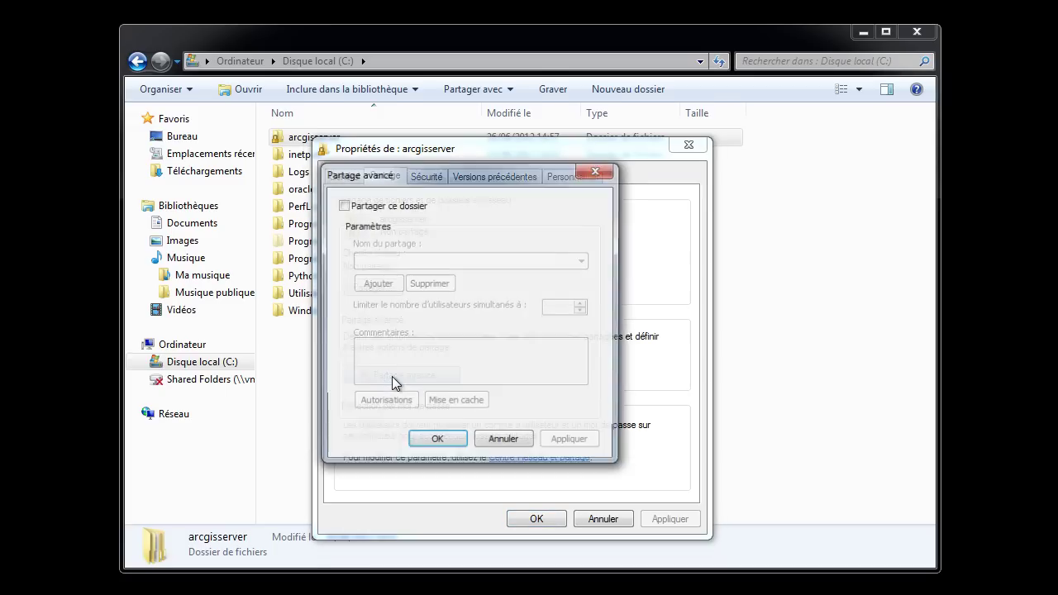
left_click(343, 205)
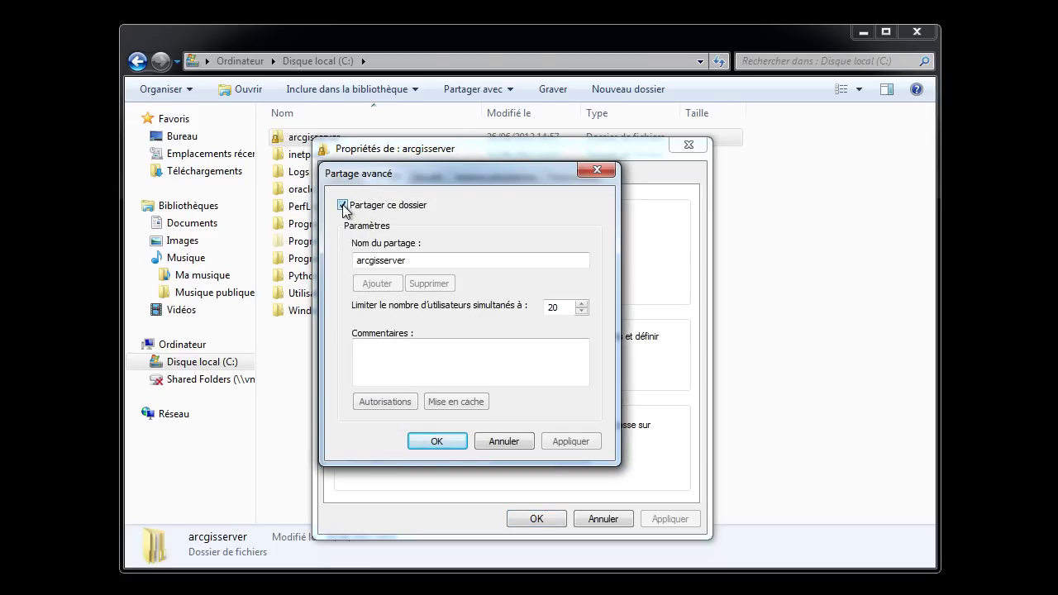
left_click(384, 402)
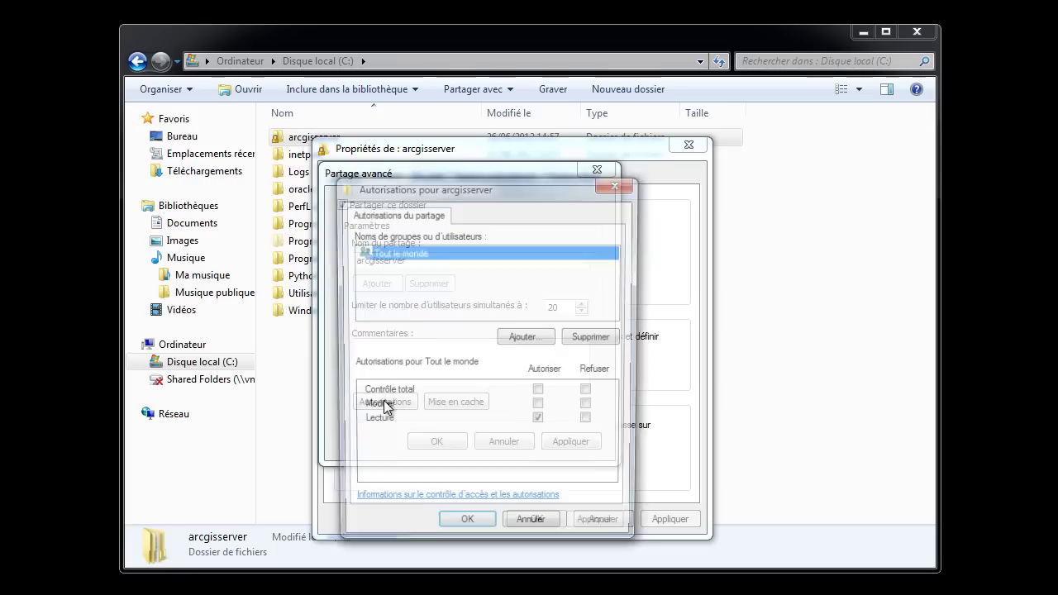
left_click(520, 341)
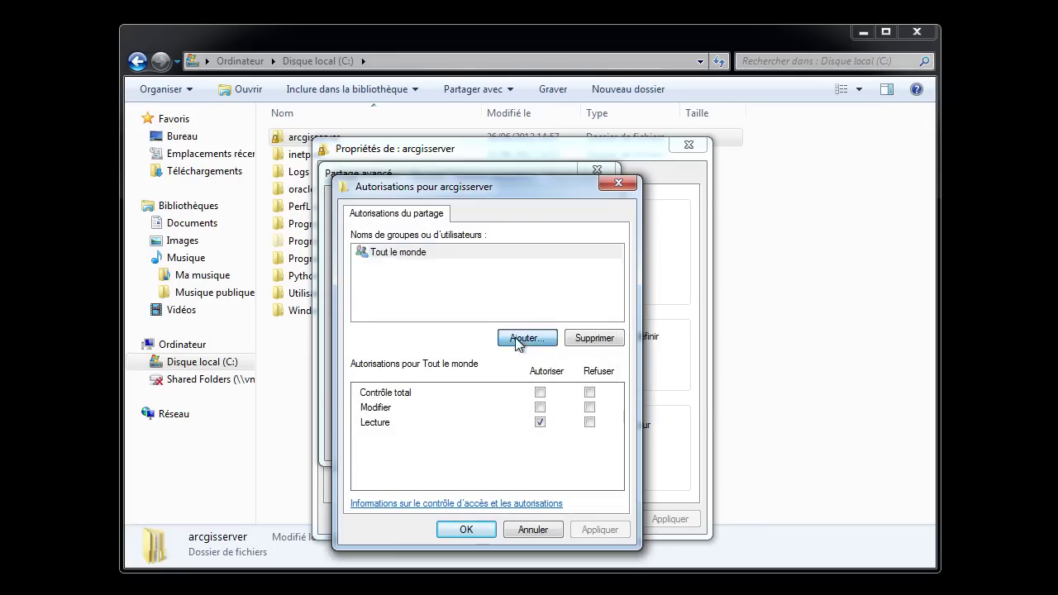
Add the AGS101-A\arcgis account to the share, allowing Full Control and Change
left_click(653, 298)
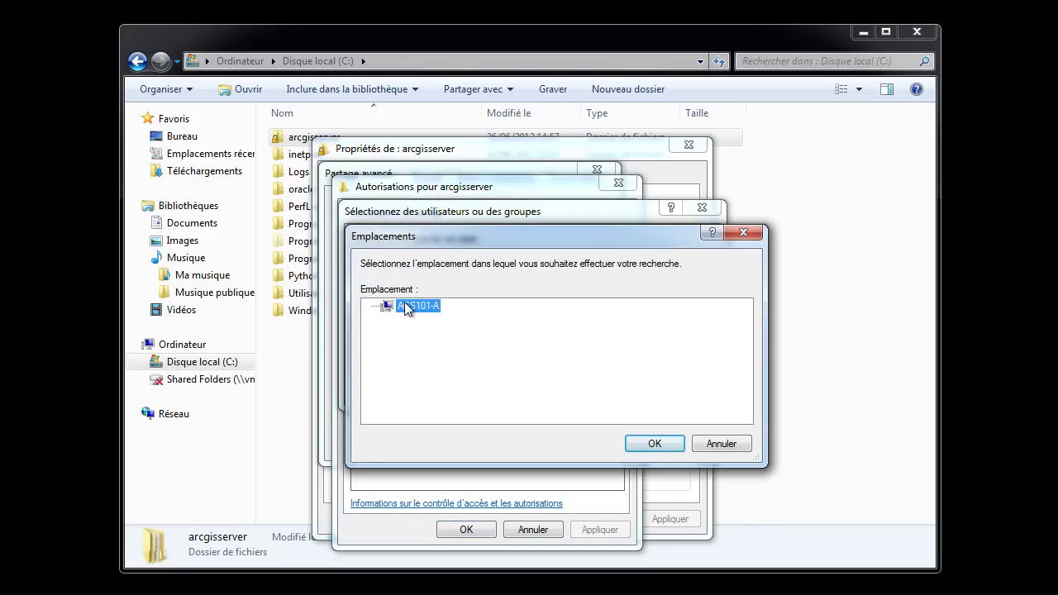
left_click(636, 443)
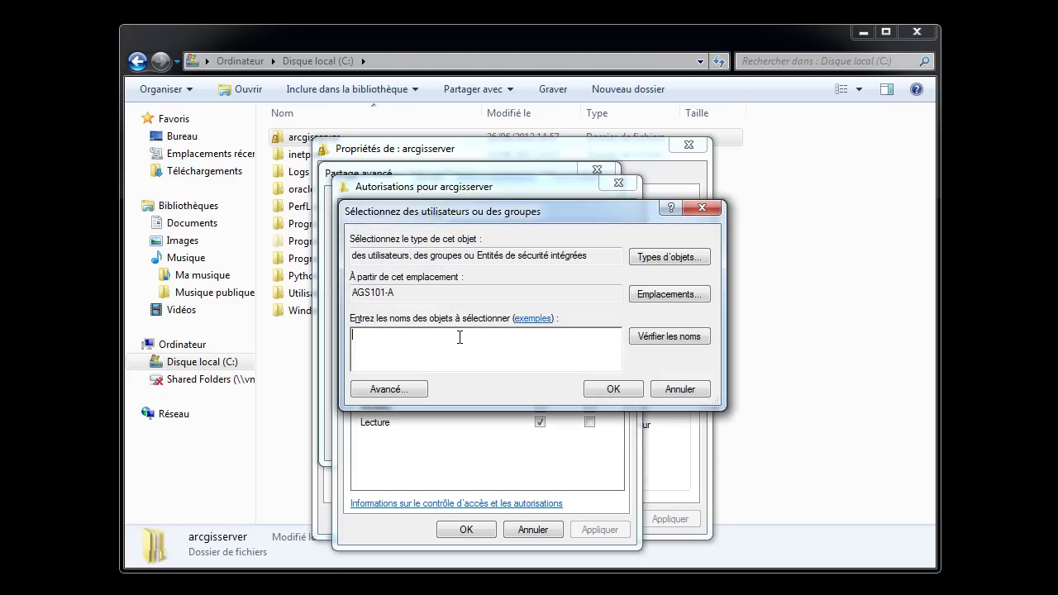
type("arcgis")
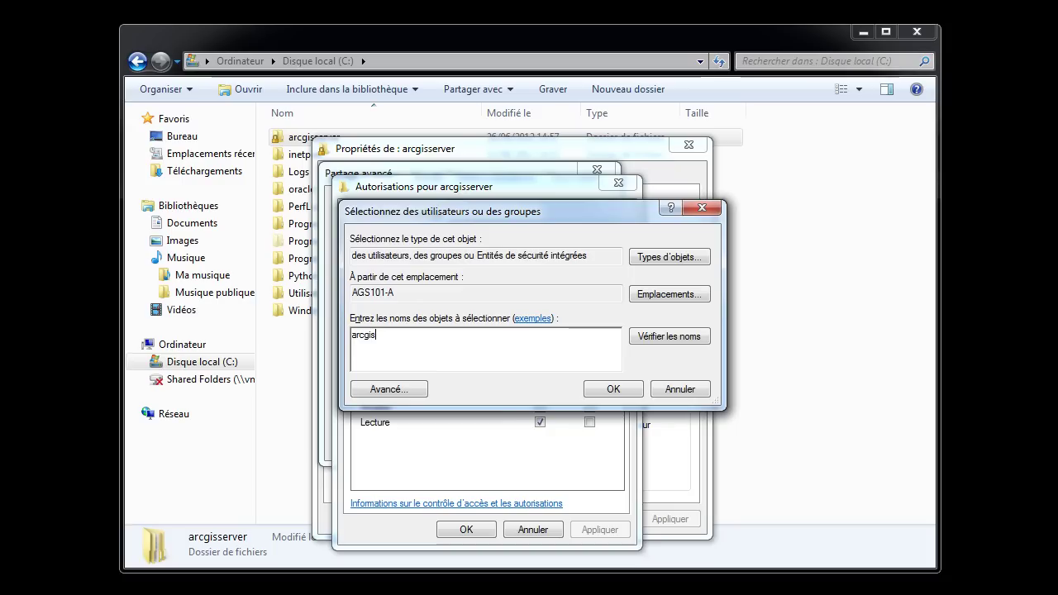
left_click(611, 394)
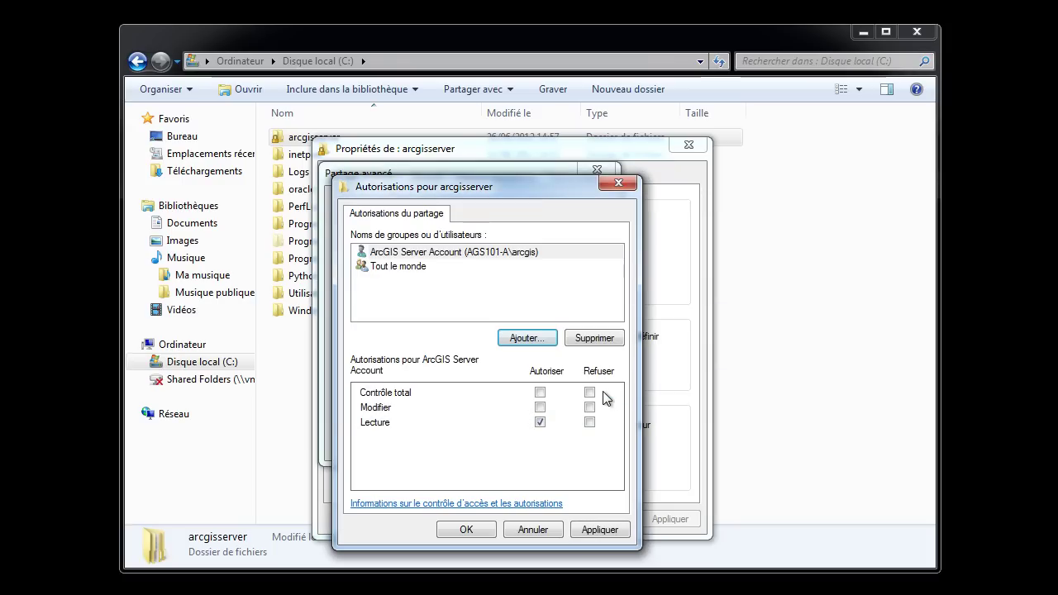
left_click(540, 406)
left_click(541, 394)
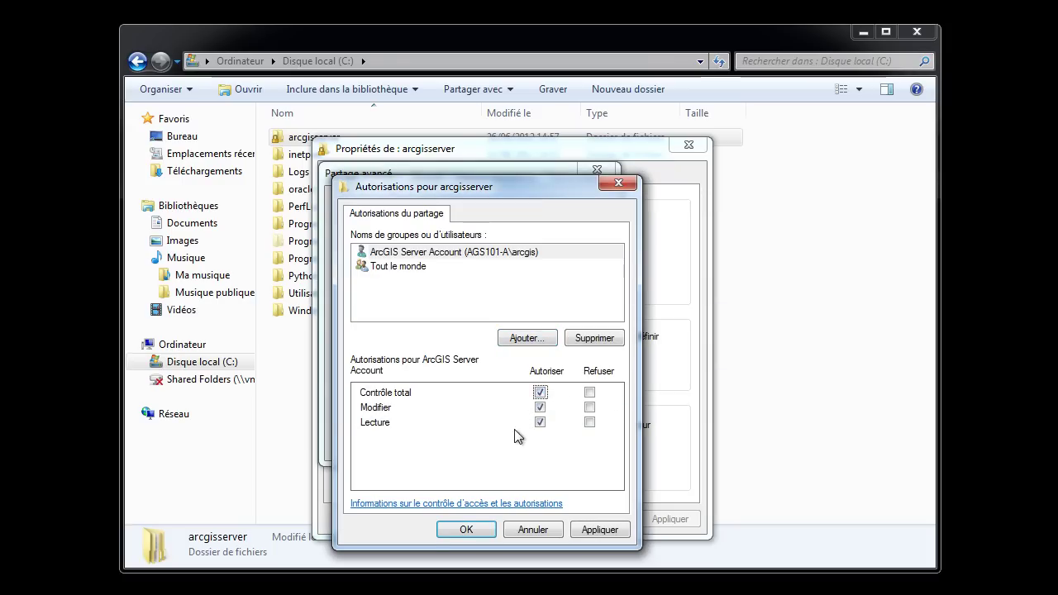
Confirm the share permissions and advanced sharing, then review the folder's Security permissions
left_click(455, 527)
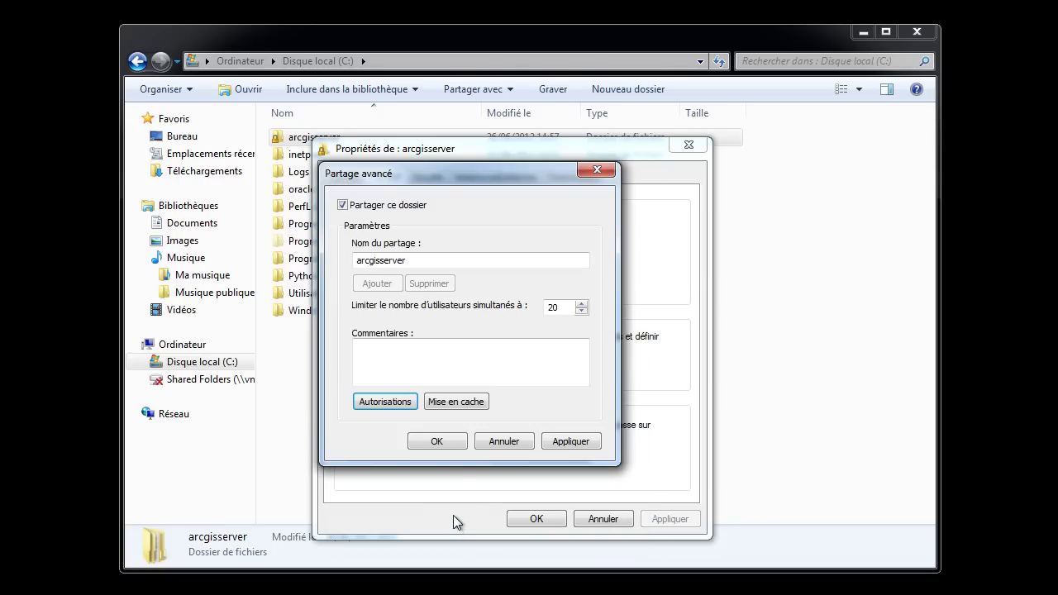
left_click(442, 446)
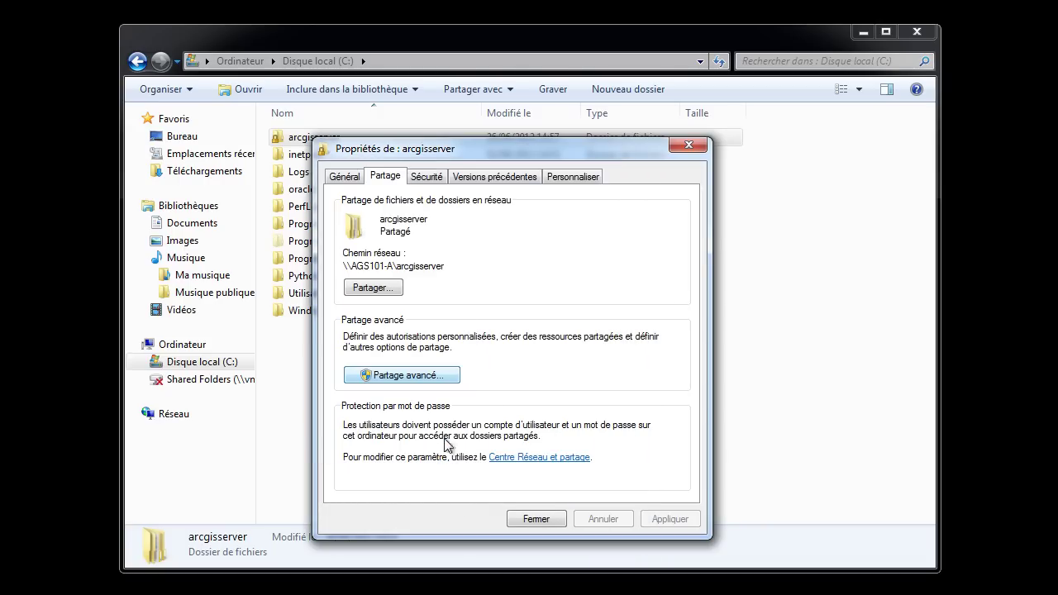
left_click(426, 176)
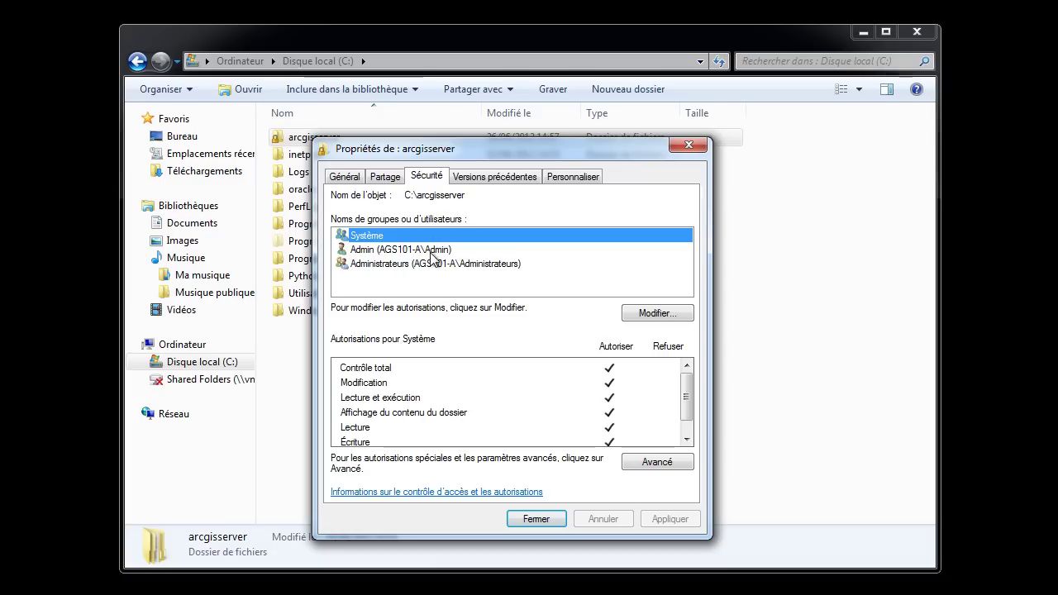
left_click(432, 251)
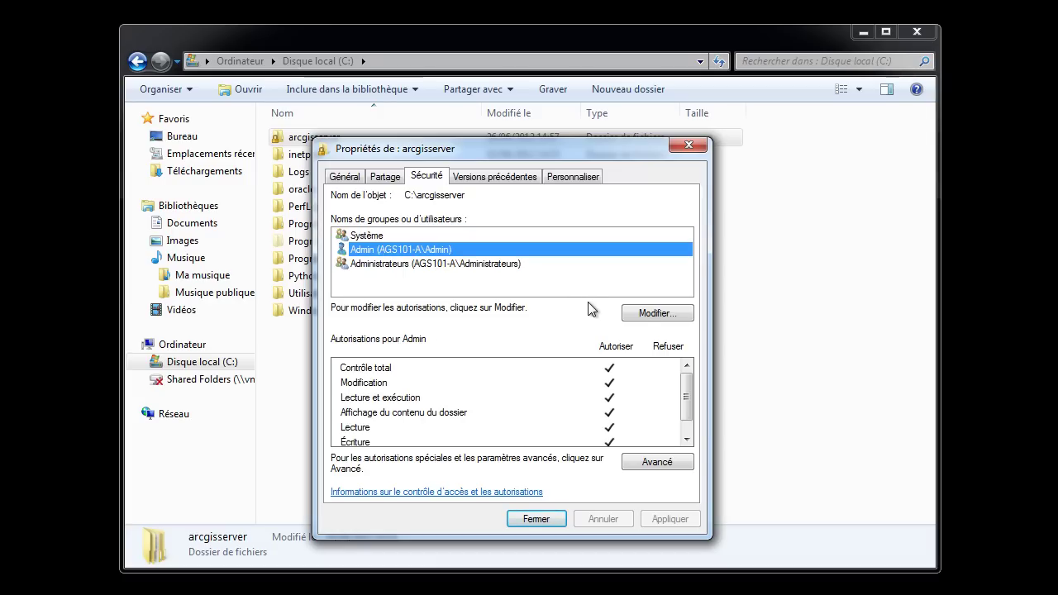
Grant the arcgis account Full Control in the arcgisserver folder's security and close the properties
left_click(641, 315)
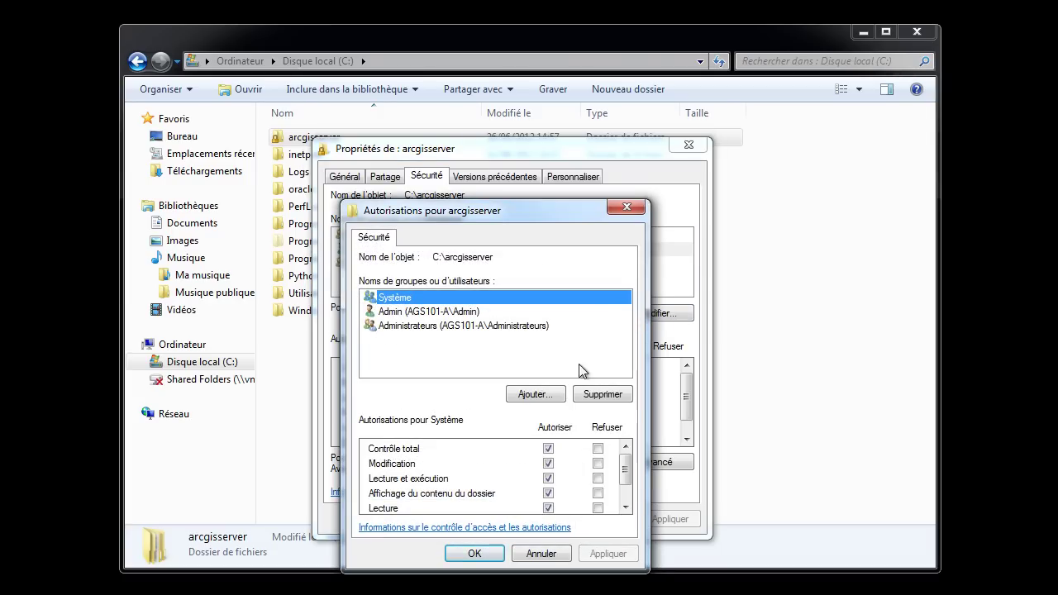
left_click(530, 392)
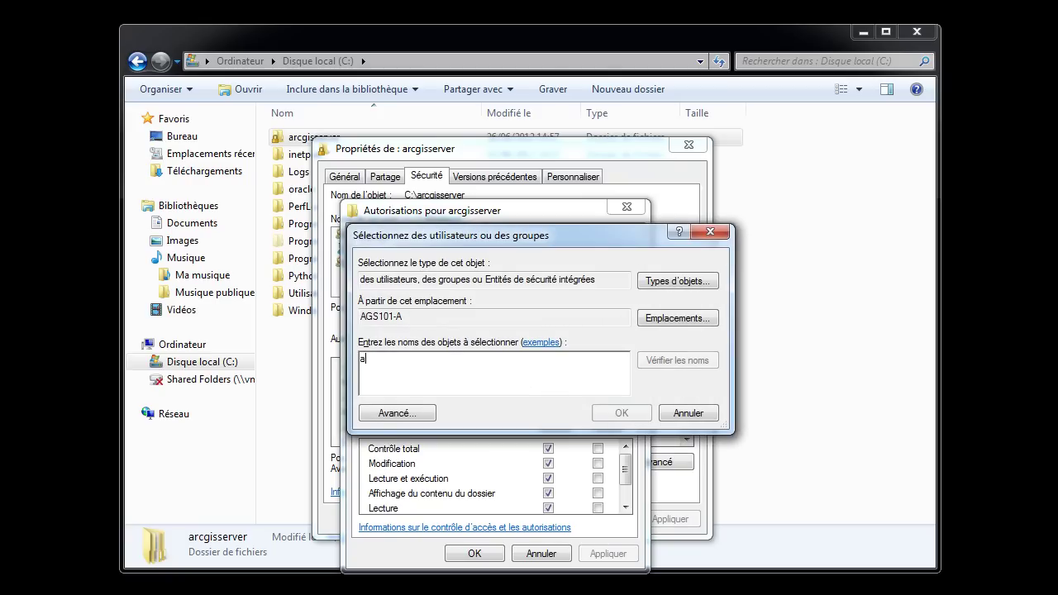
type("arcgis")
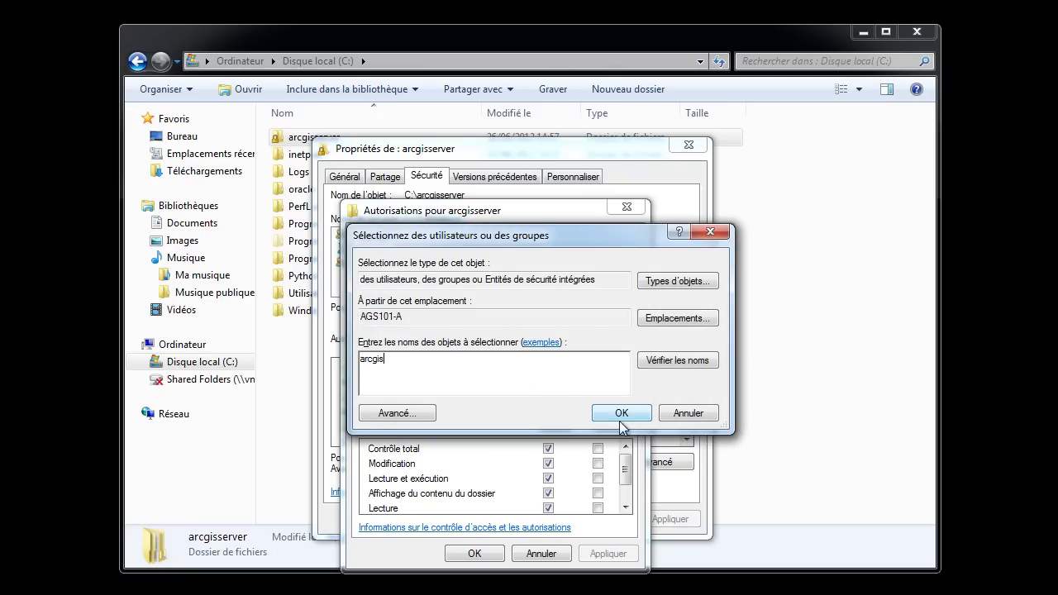
left_click(669, 369)
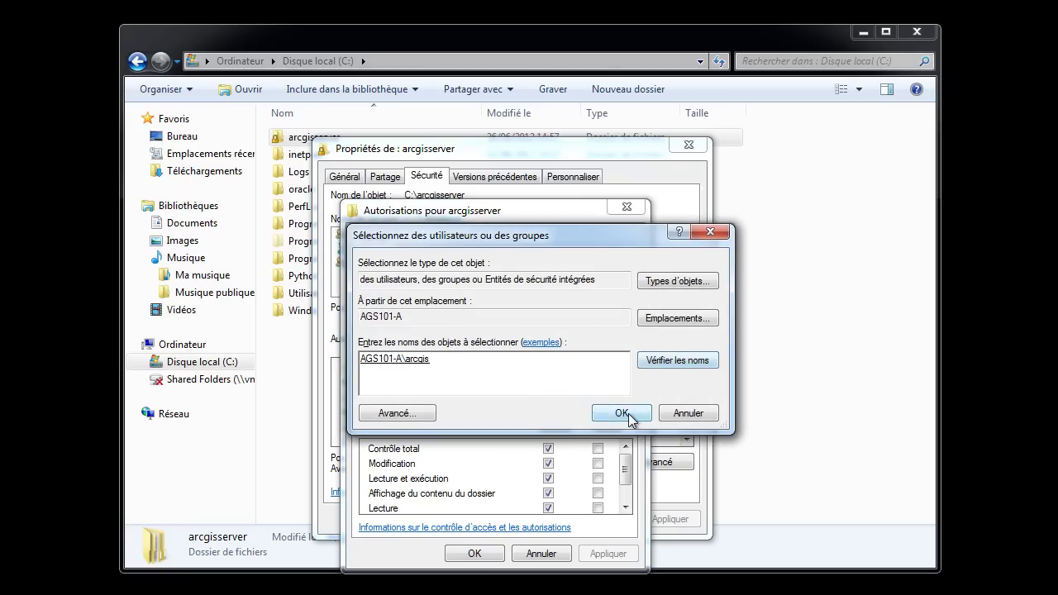
left_click(627, 411)
left_click(548, 449)
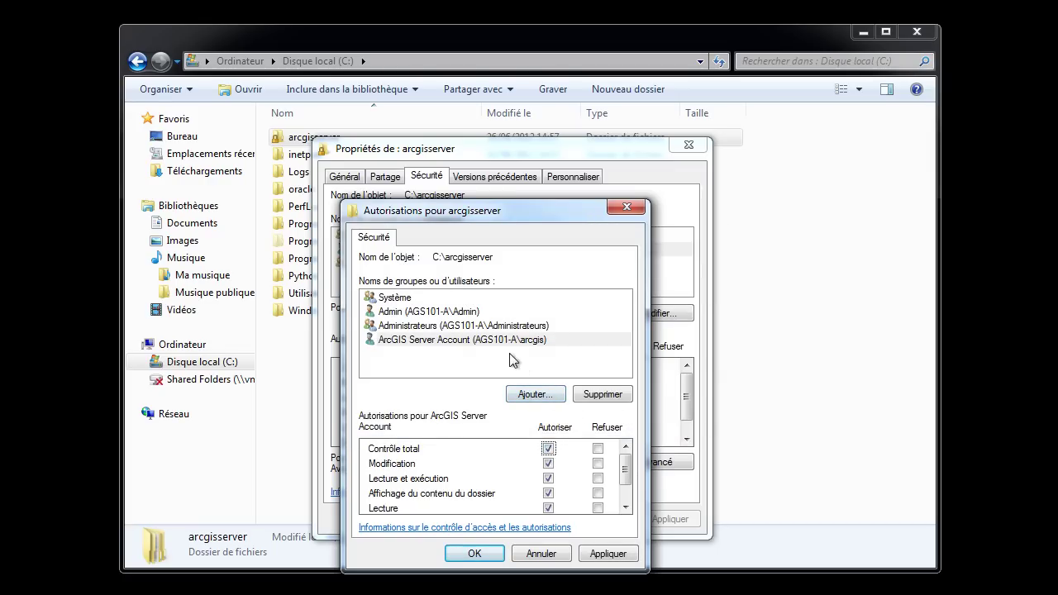
left_click(475, 554)
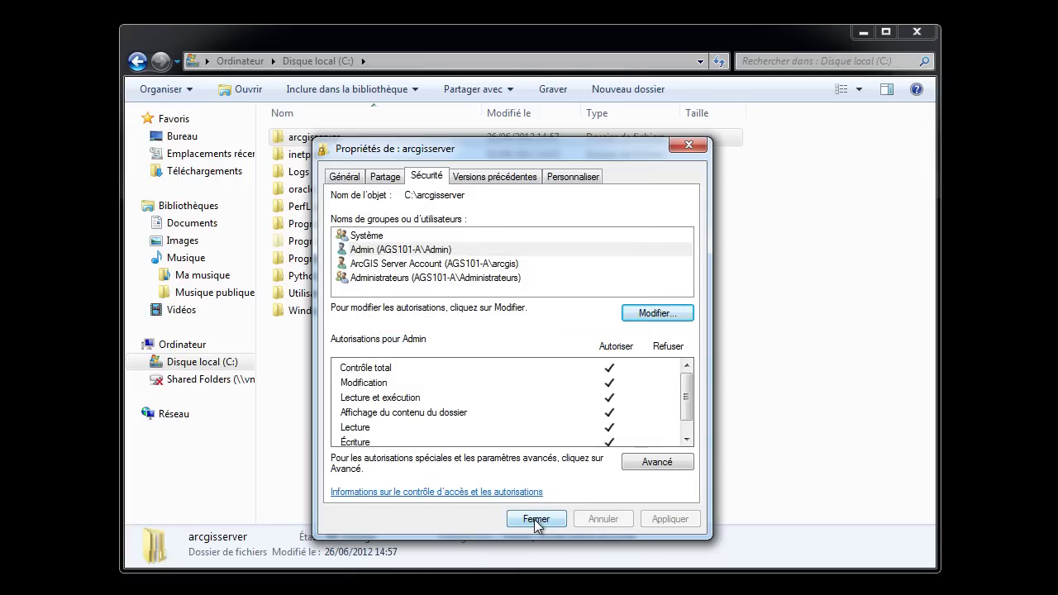
left_click(534, 519)
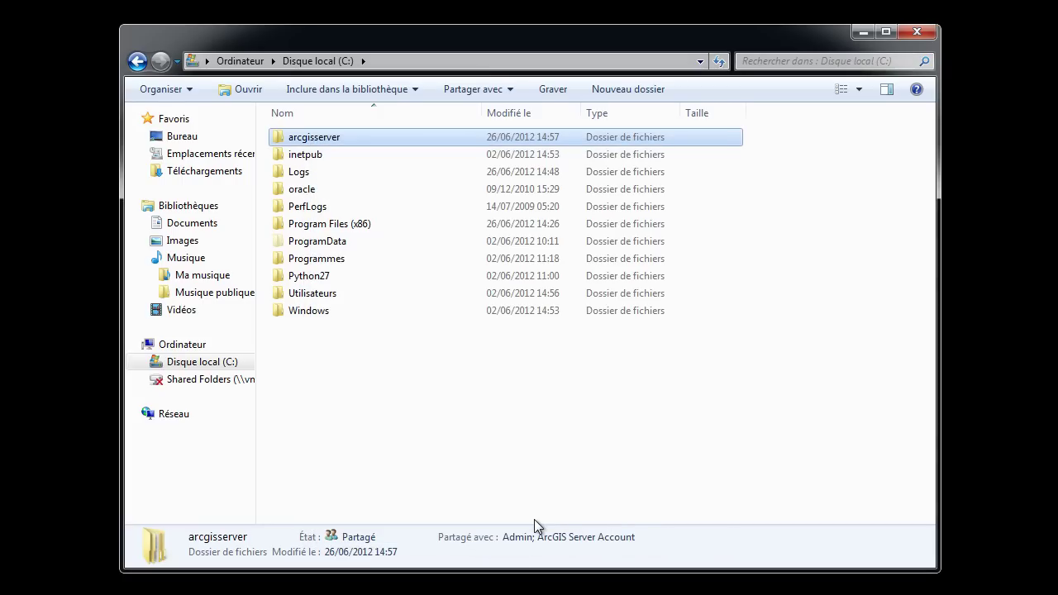
left_click(862, 35)
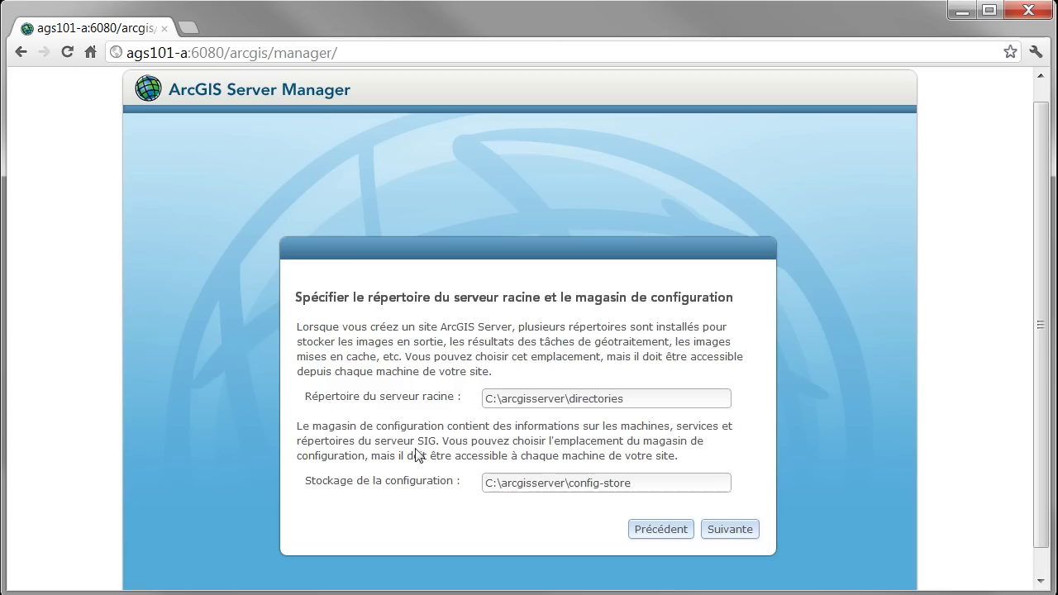
Replace C: with \\AGS101-A in the root directory and configuration store paths, then continue
left_click_drag(497, 400, 477, 405)
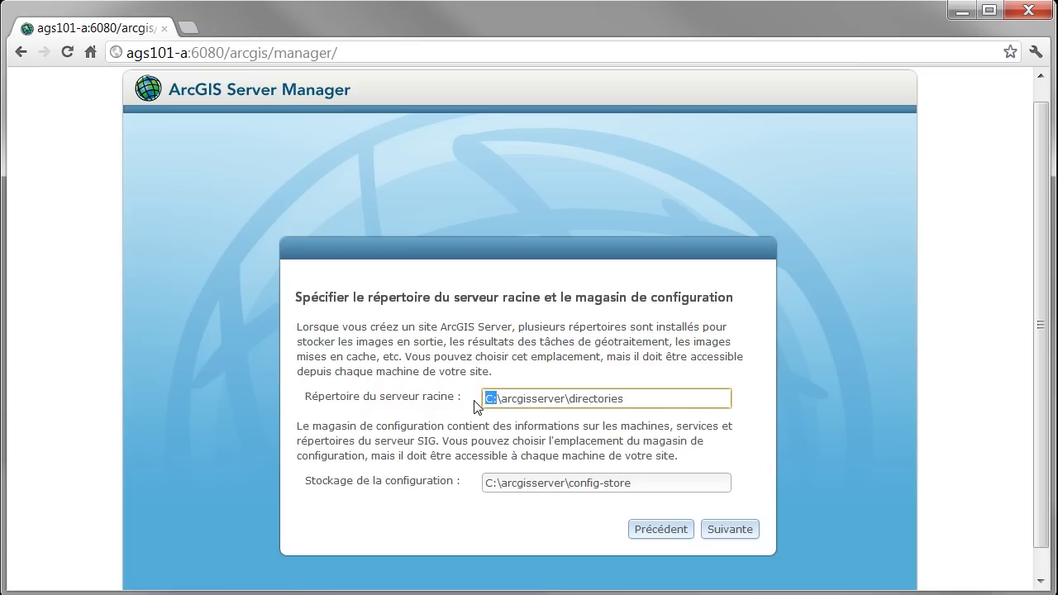
type("\\\\")
type("AGS10")
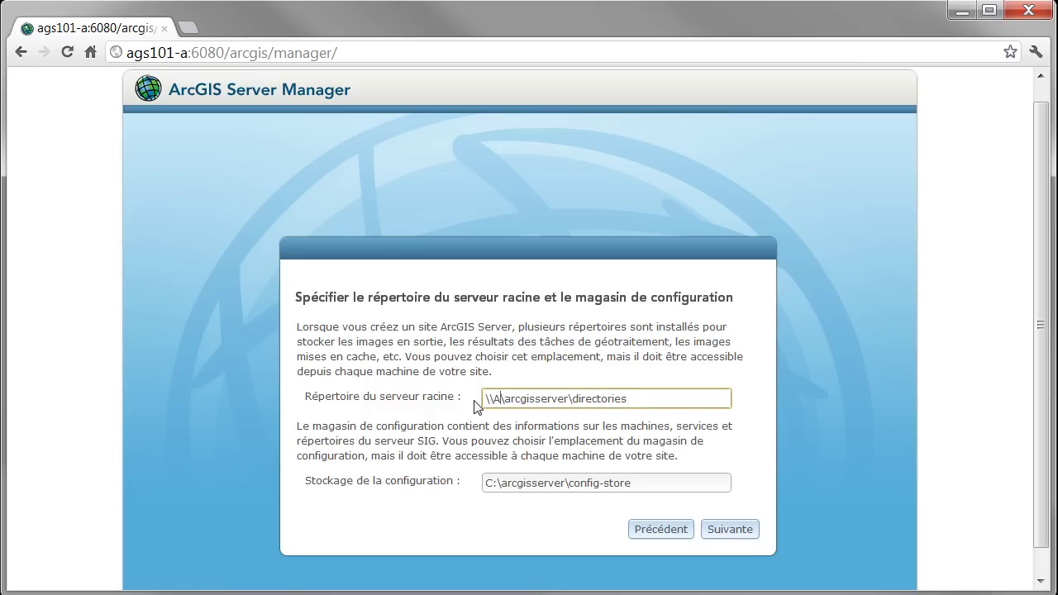
type("1")
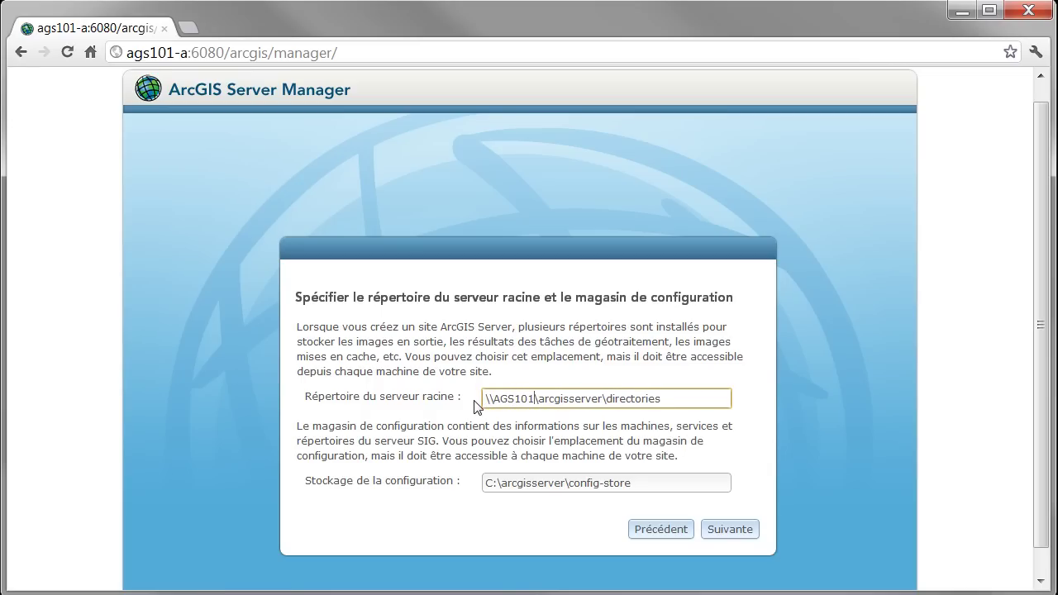
type("-A")
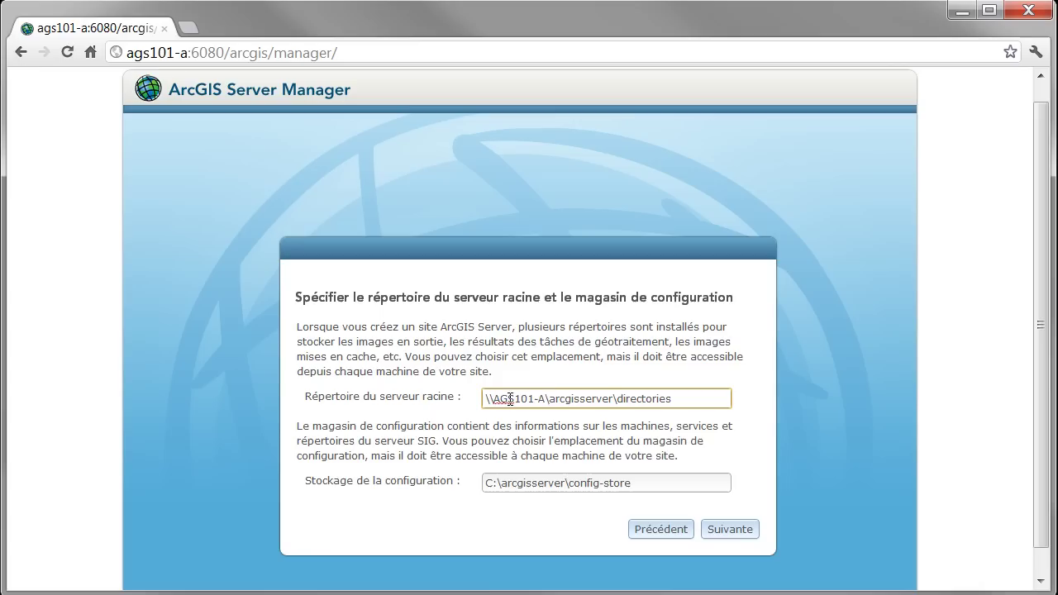
left_click_drag(546, 399, 447, 407)
key("ctrl+c")
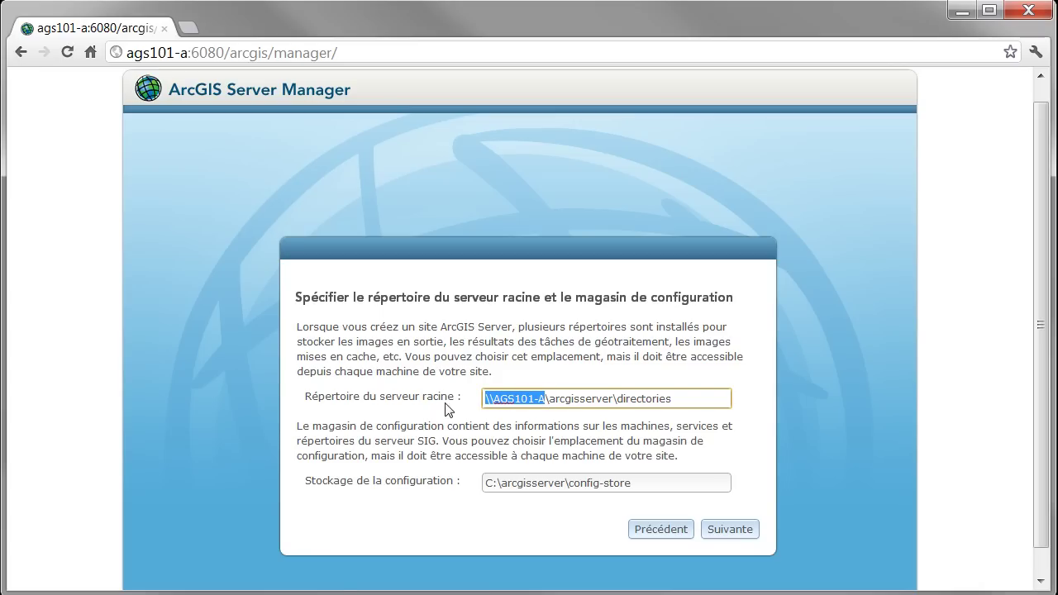
left_click_drag(501, 486, 453, 489)
key("ctrl+v")
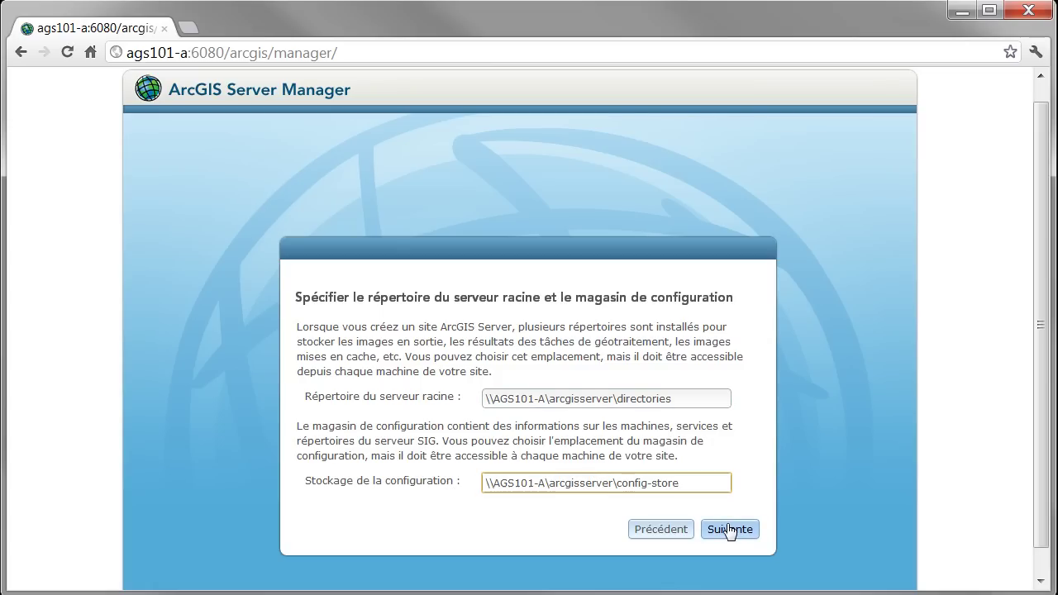
left_click(729, 530)
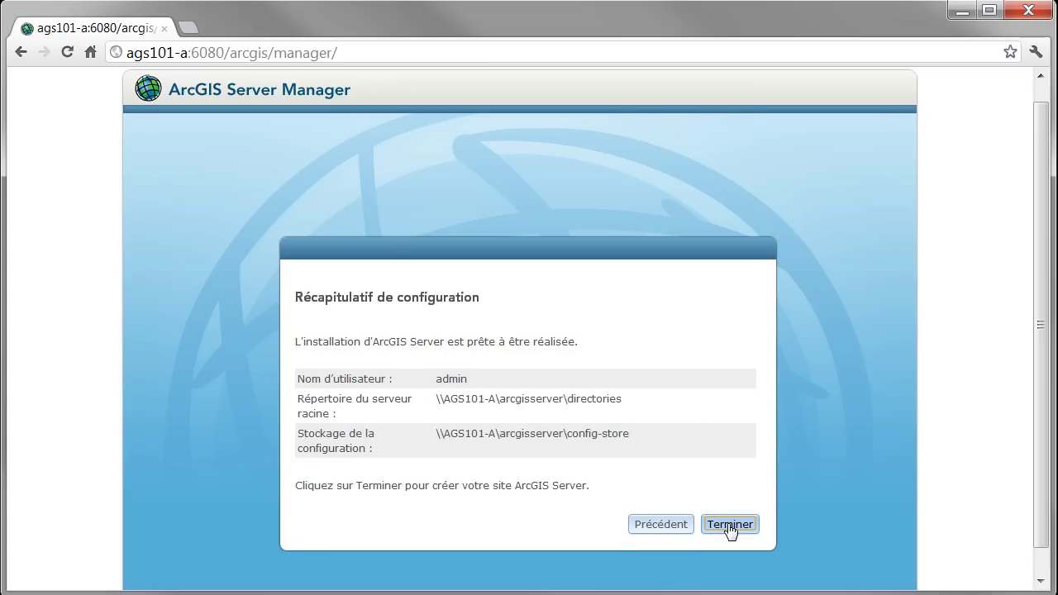
Finish creating the site, then sign in with the administrator username and password
left_click(730, 529)
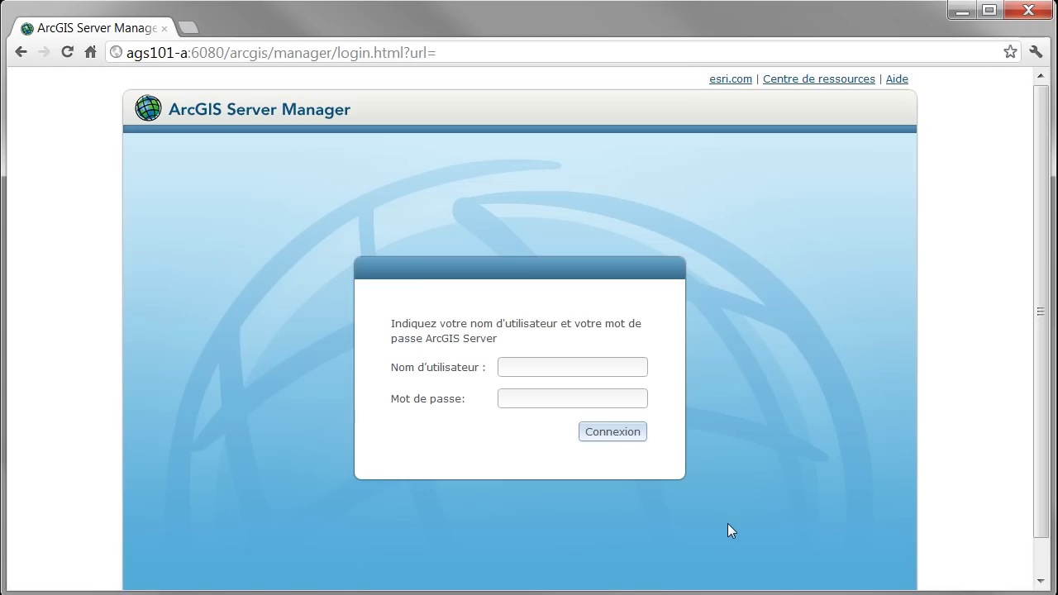
left_click(515, 367)
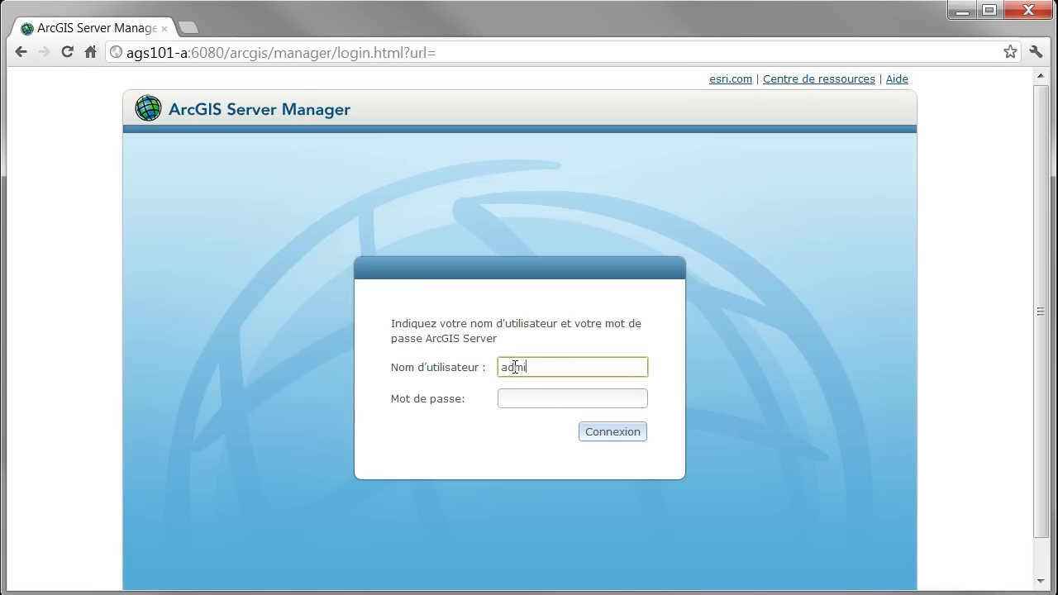
left_click(517, 397)
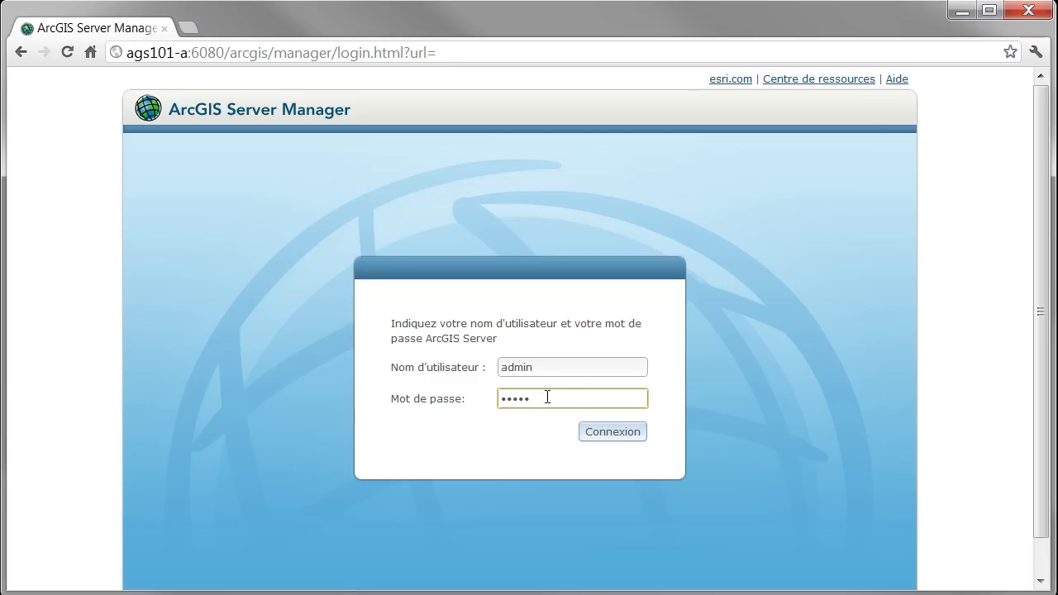
left_click(615, 433)
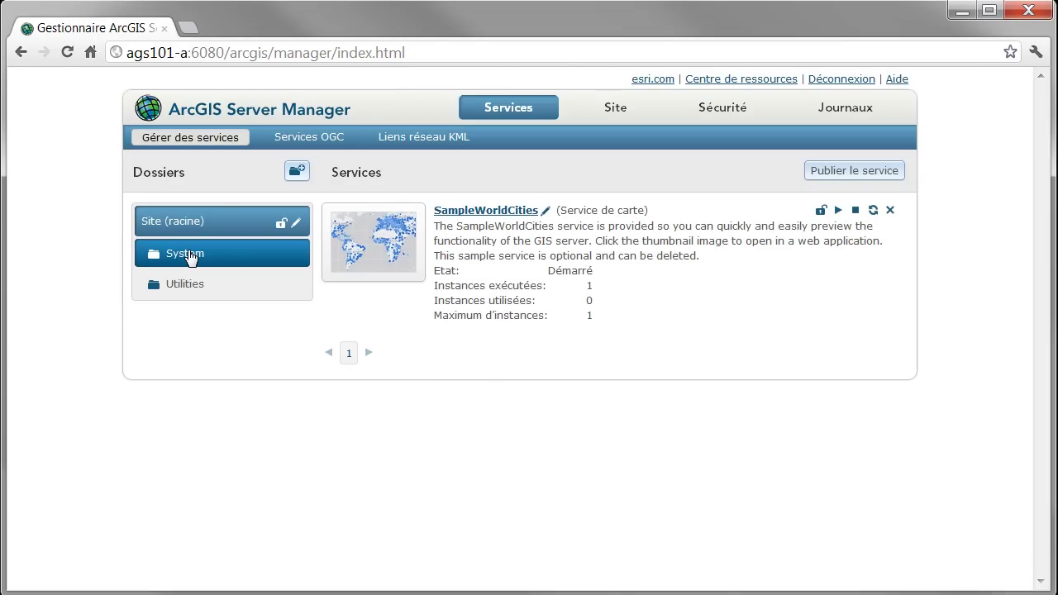
left_click(187, 253)
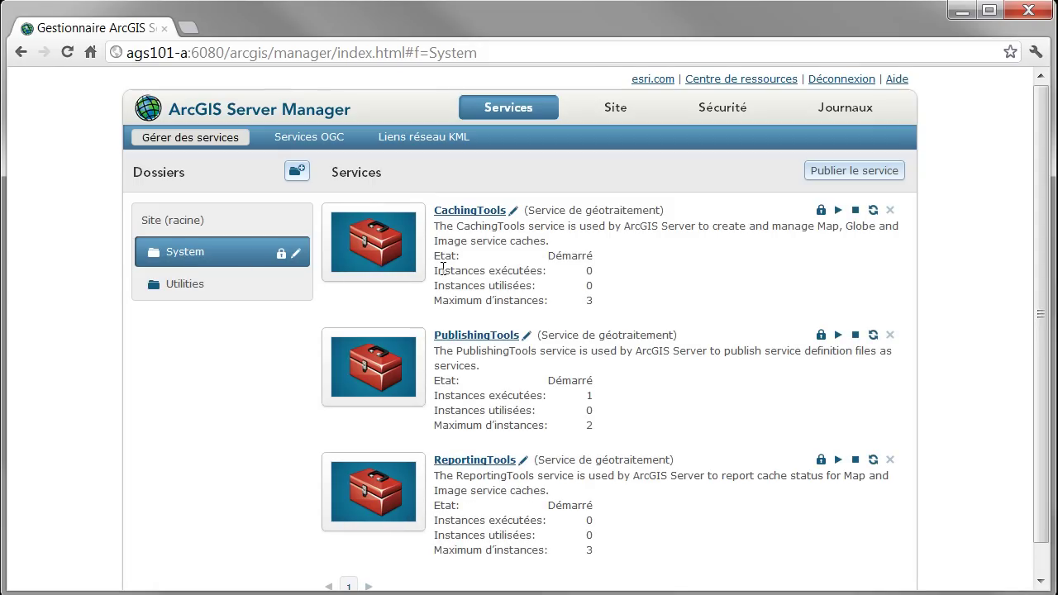
left_click(188, 283)
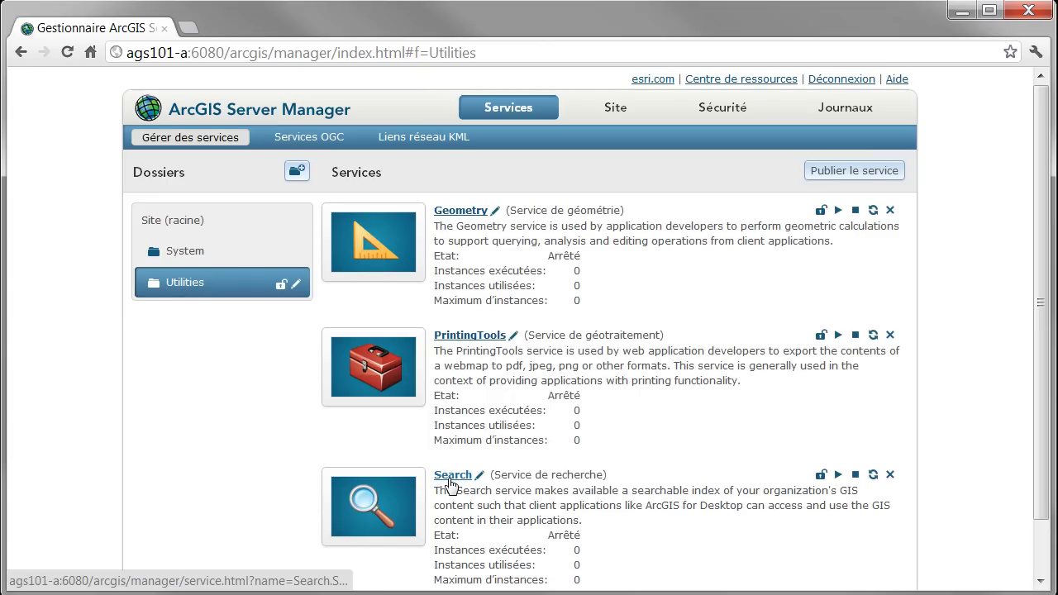
left_click(193, 225)
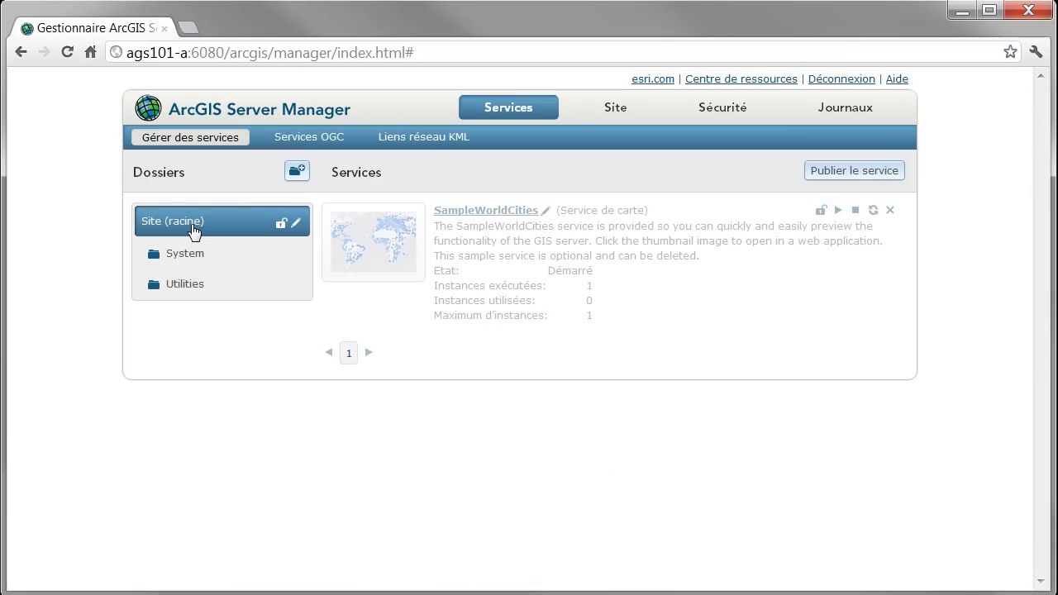
mouse_move(364, 248)
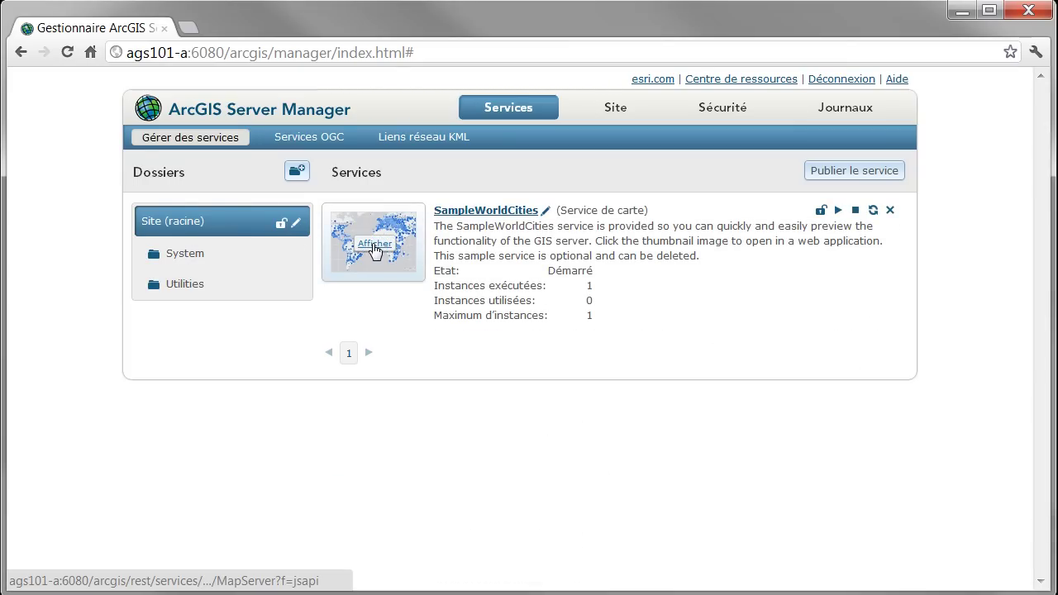
left_click(374, 247)
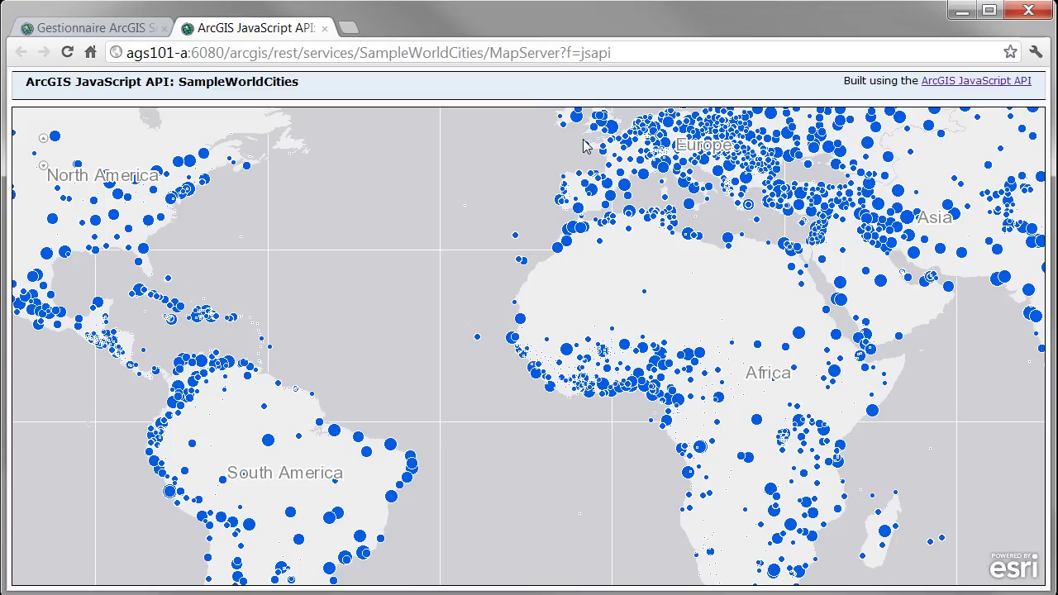
mouse_move(547, 129)
left_mouse_down()
mouse_move(633, 208)
mouse_move(696, 232)
left_mouse_up()
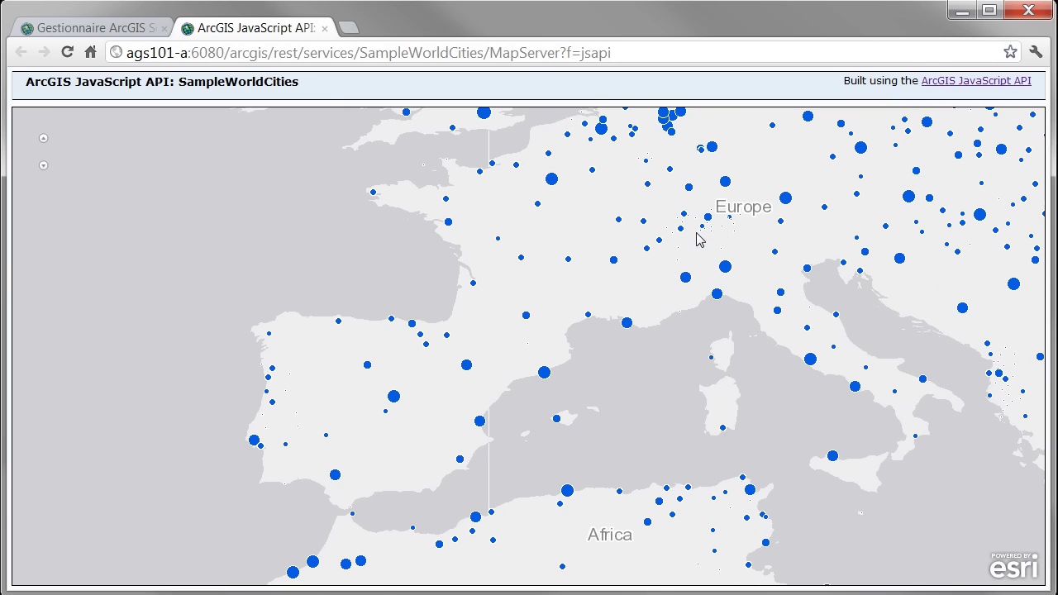
mouse_move(500, 128)
left_mouse_down()
mouse_move(626, 258)
mouse_move(671, 282)
left_mouse_up()
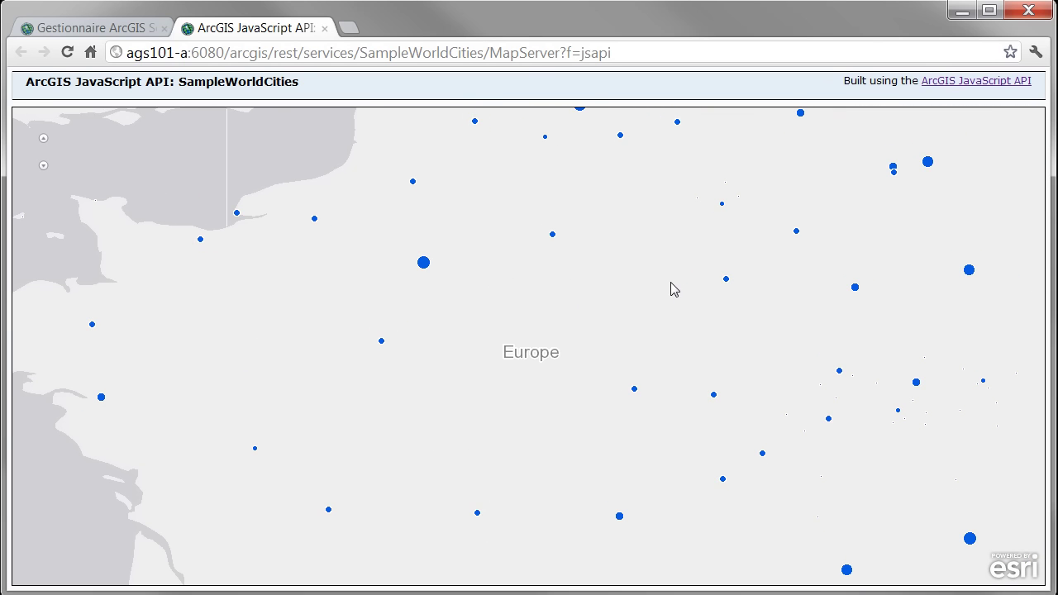
left_click(325, 28)
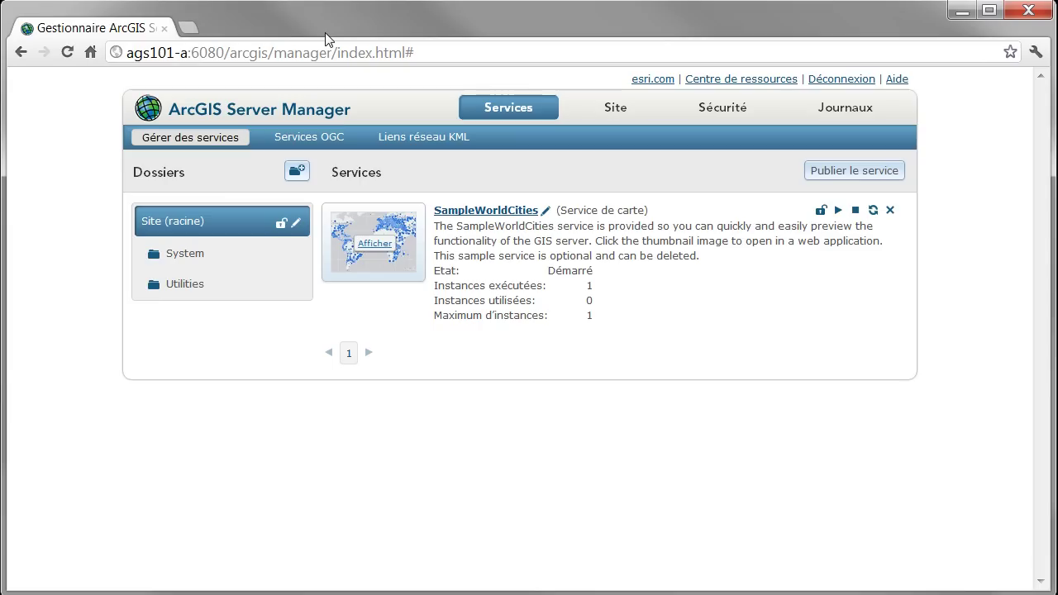
Check the Cache, Tâches, Sortie and Système directory paths, the configuration store, and the Machines list
left_click(619, 108)
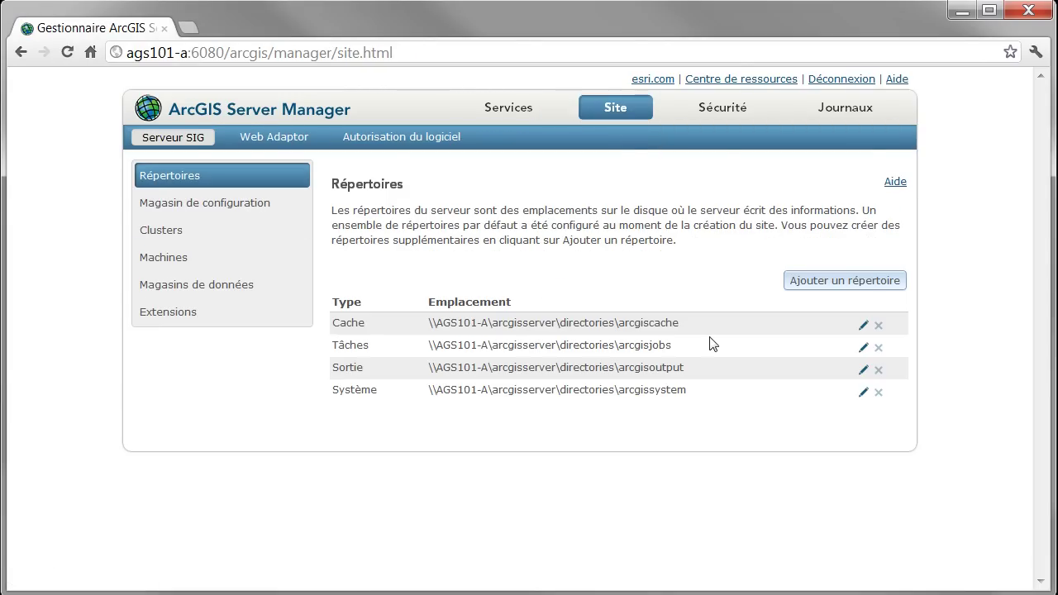
left_click_drag(679, 325, 431, 329)
left_click_drag(674, 347, 431, 346)
left_click_drag(697, 371, 436, 367)
left_click_drag(687, 391, 440, 390)
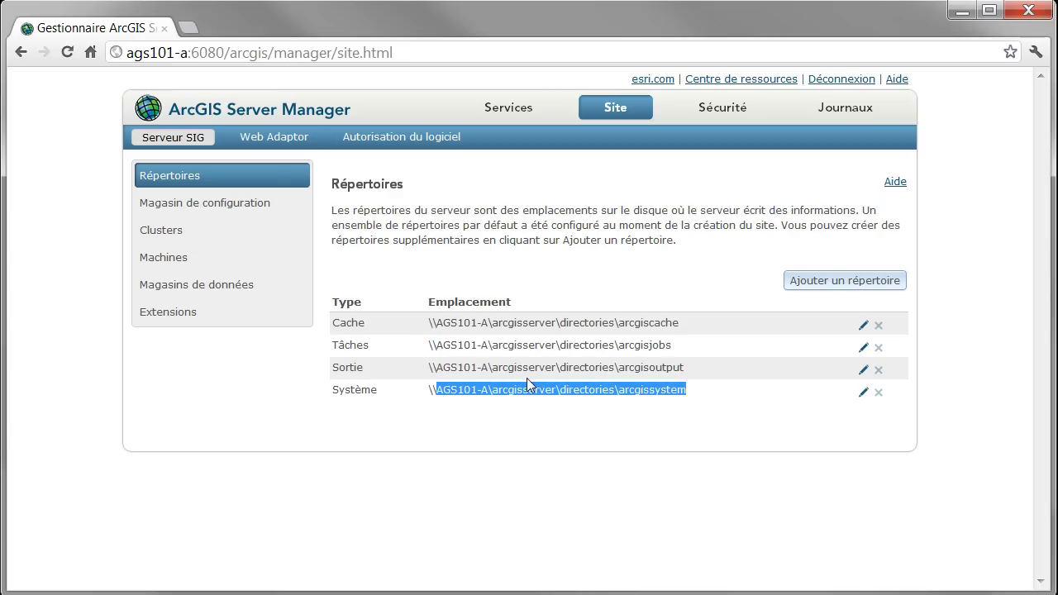
left_click(245, 212)
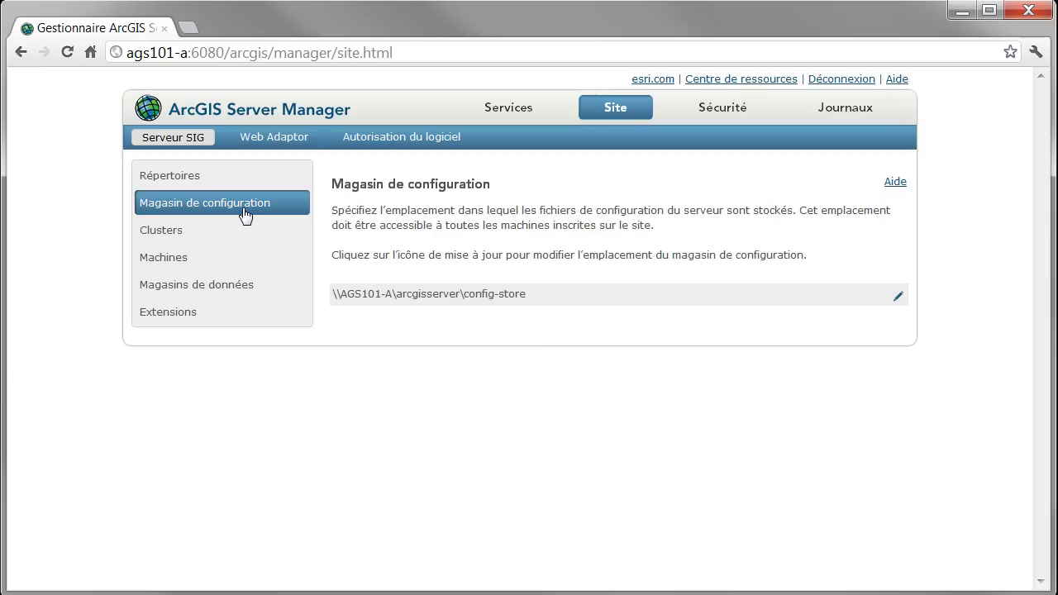
left_click(168, 263)
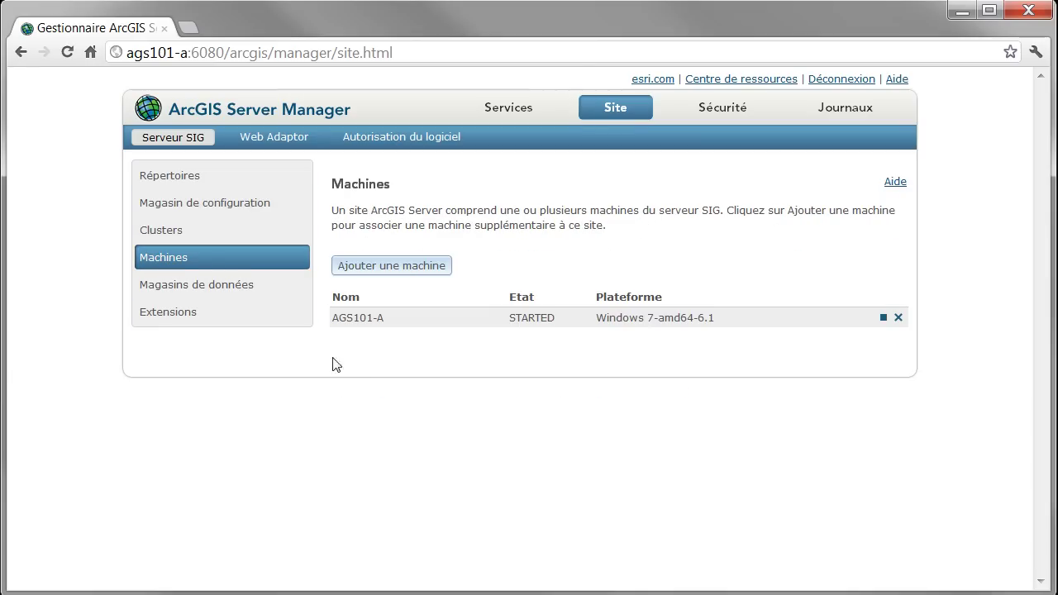